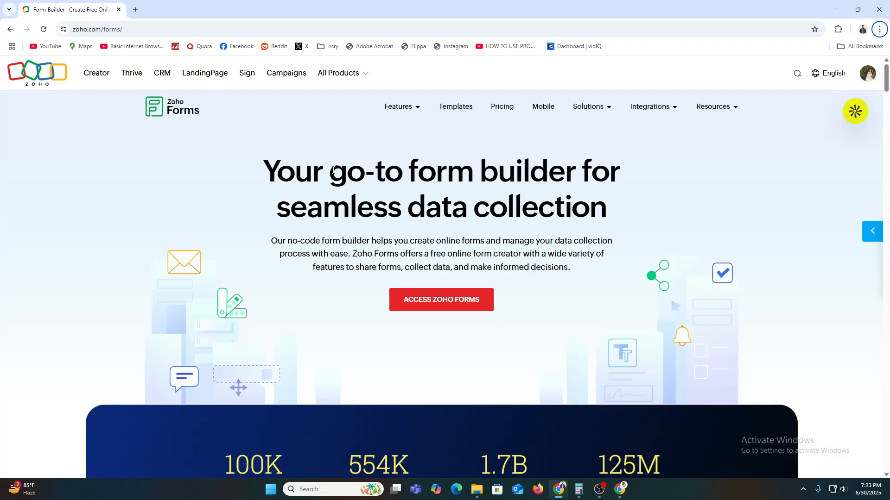
scroll(332, 171, down, 6)
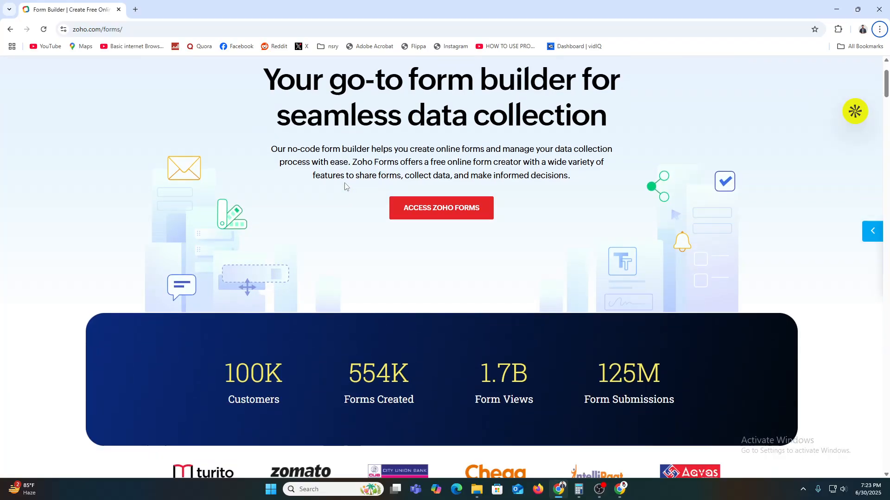
scroll(389, 224, down, 3)
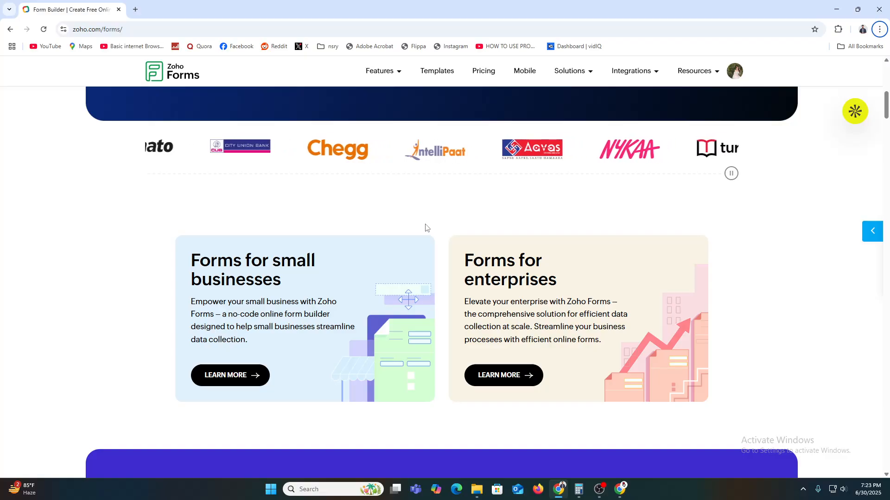
scroll(425, 228, down, 6)
scroll(425, 227, down, 1)
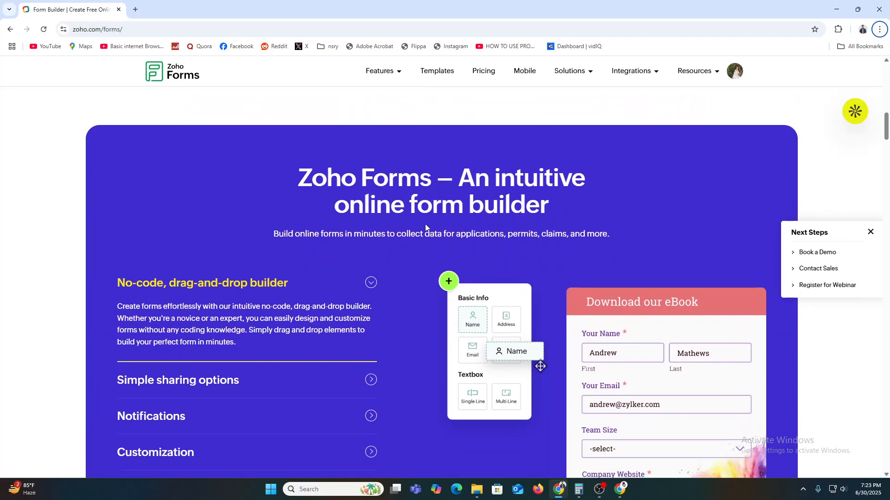
scroll(425, 227, down, 2)
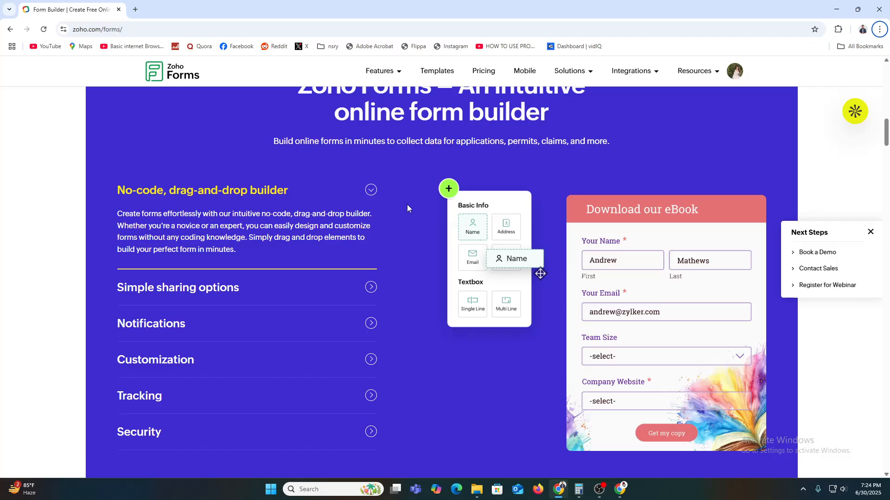
scroll(428, 221, down, 4)
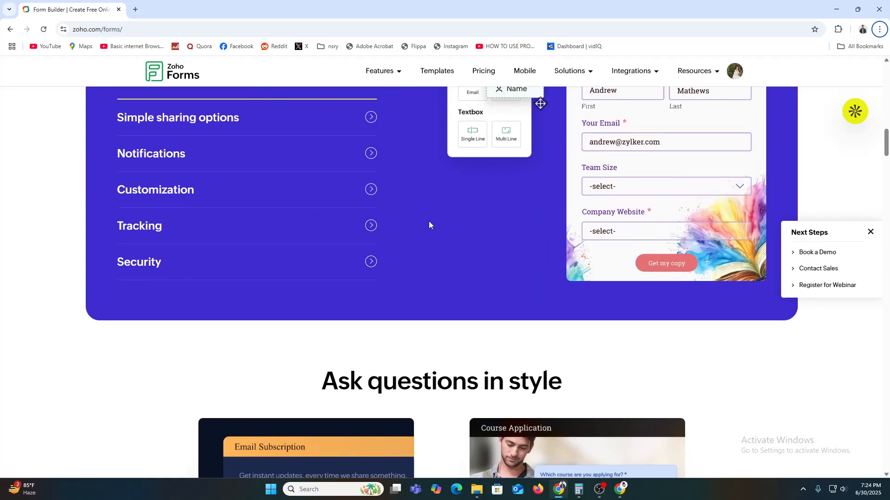
scroll(430, 221, up, 5)
scroll(429, 221, up, 15)
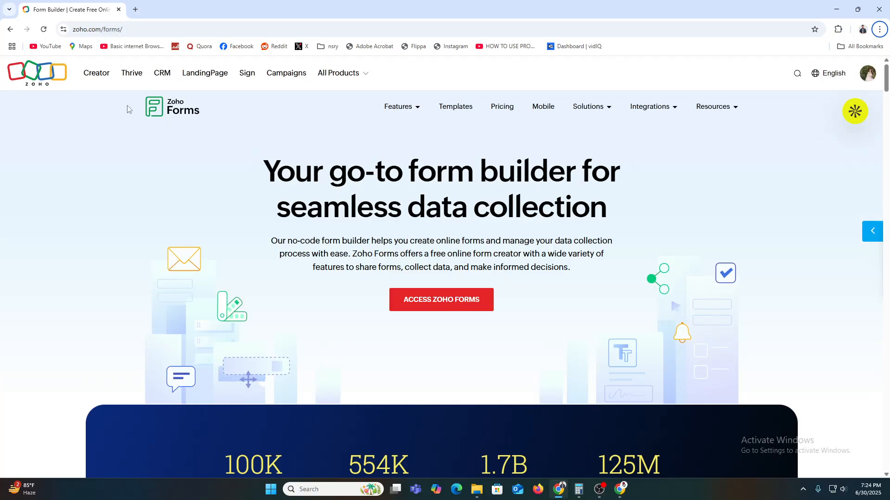
Open the 'Discover customizable form templates' page and scroll through the All Templates gallery
mouse_move(413, 110)
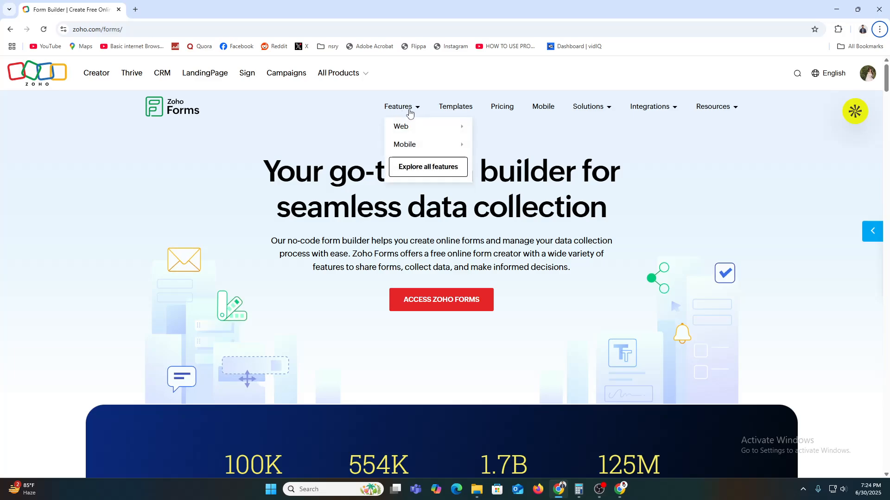
mouse_move(417, 125)
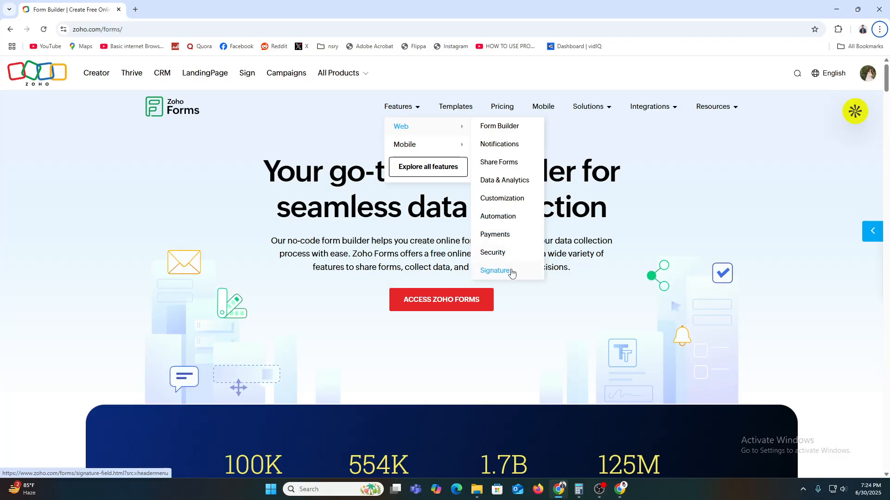
mouse_move(404, 144)
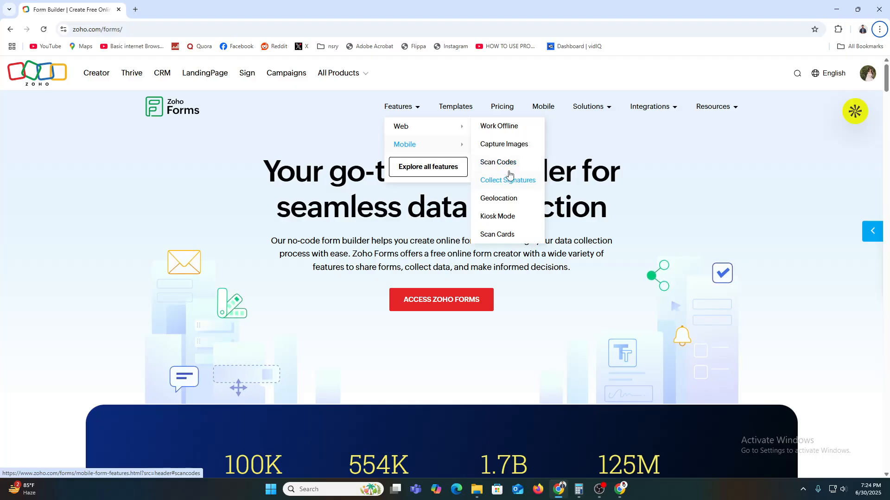
mouse_move(447, 125)
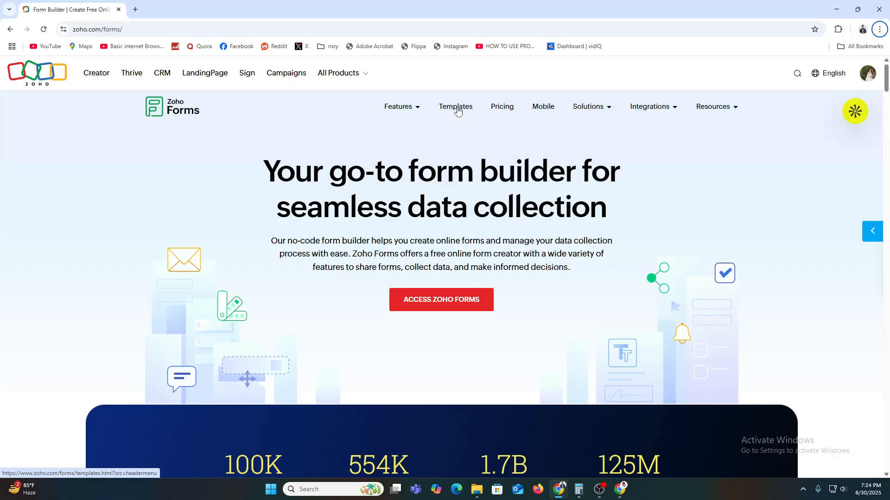
click(456, 108)
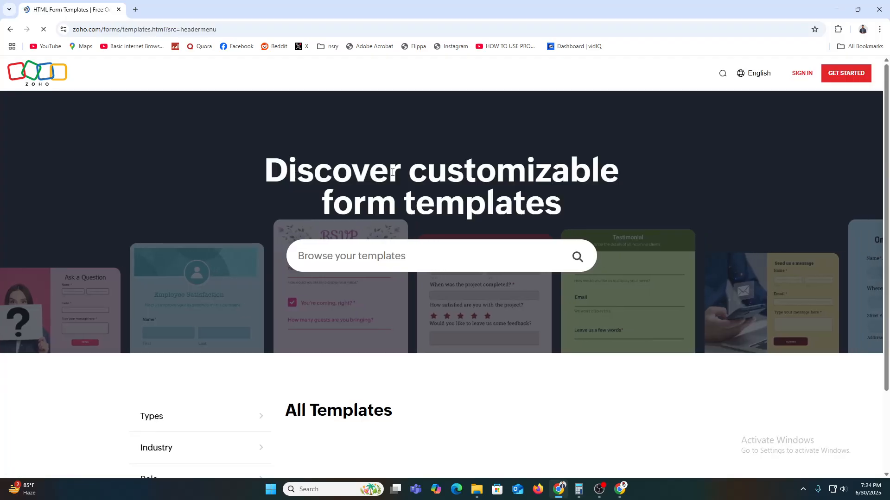
scroll(435, 241, down, 5)
scroll(446, 267, up, 5)
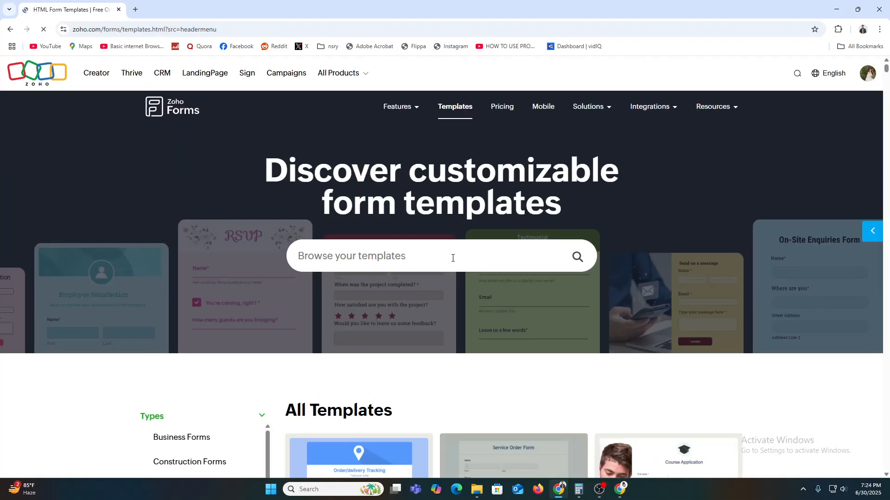
scroll(380, 299, down, 6)
scroll(467, 277, up, 6)
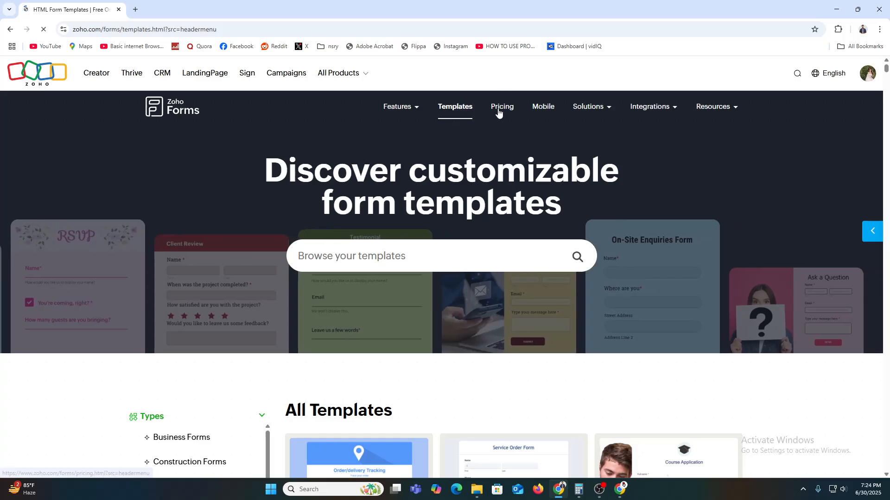
Review the pricing plans, highlighting the FREE plan's user, view and submission limits and the BASIC plan's US$10 price
click(498, 109)
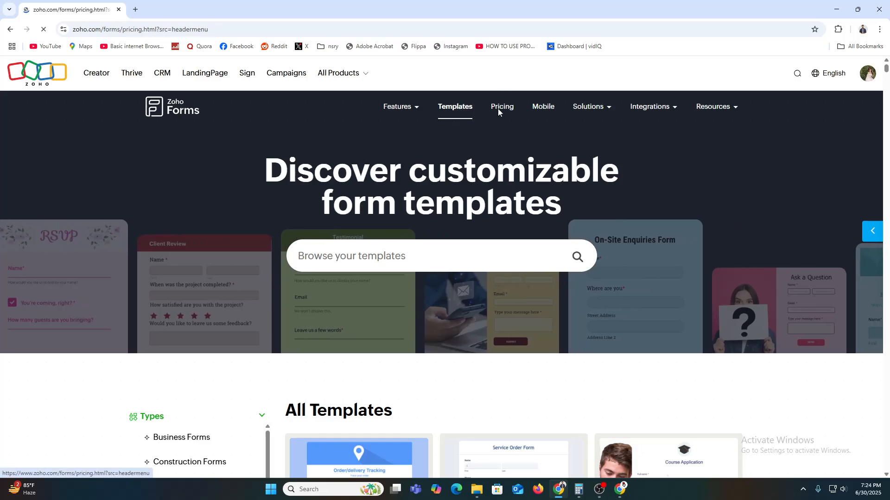
scroll(499, 182, down, 5)
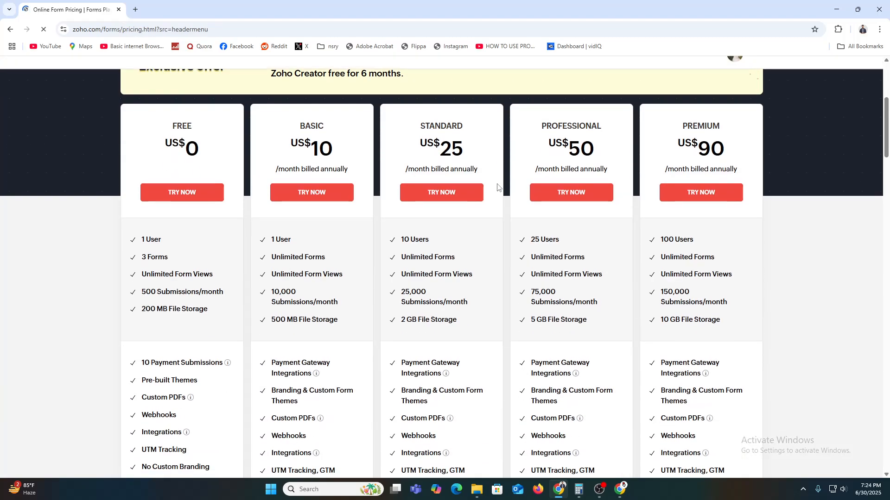
double_click(151, 240)
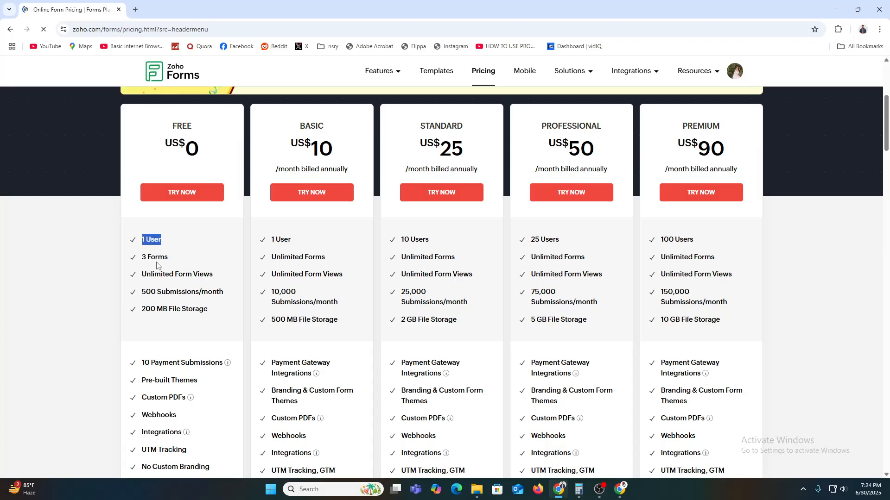
drag(164, 277, 201, 284)
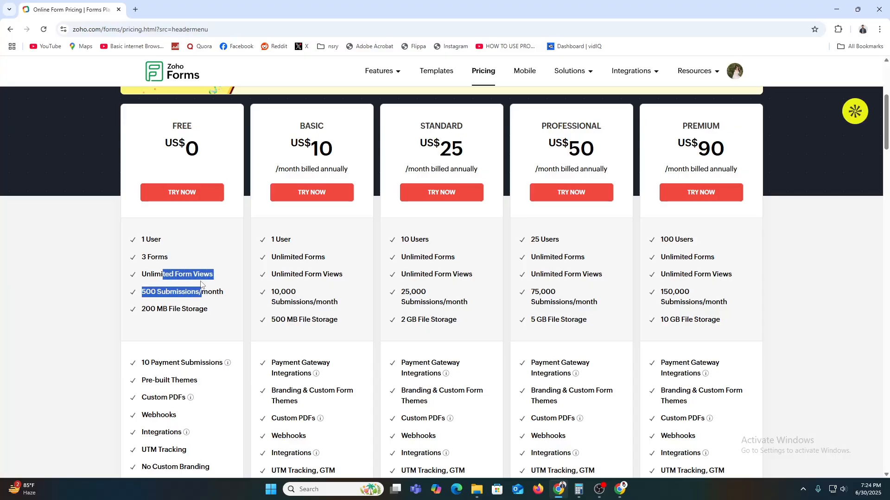
click(166, 297)
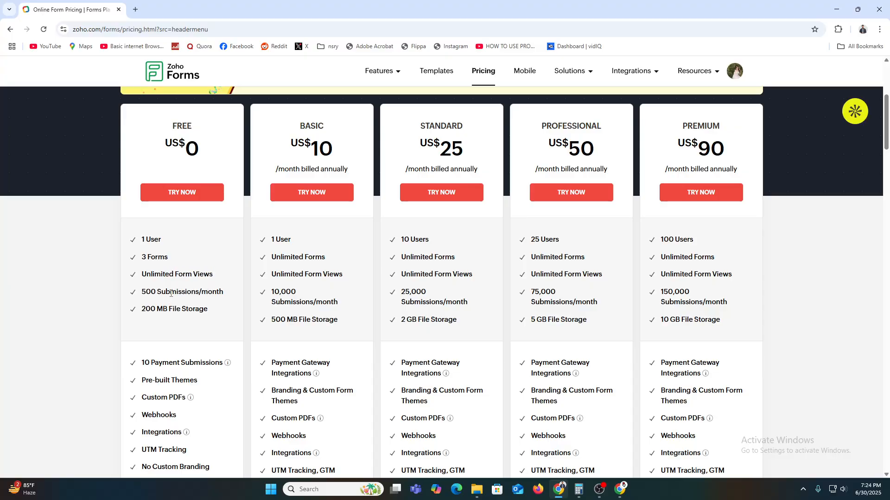
scroll(171, 293, up, 4)
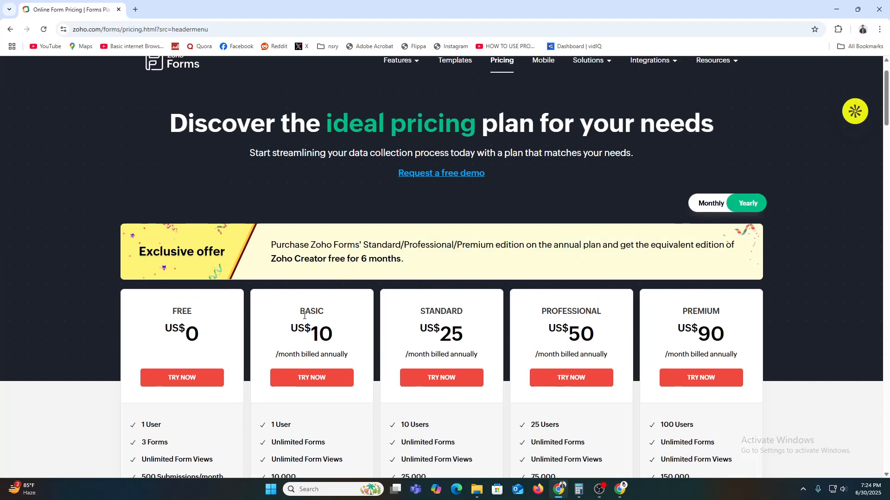
scroll(304, 316, up, 1)
scroll(288, 301, down, 2)
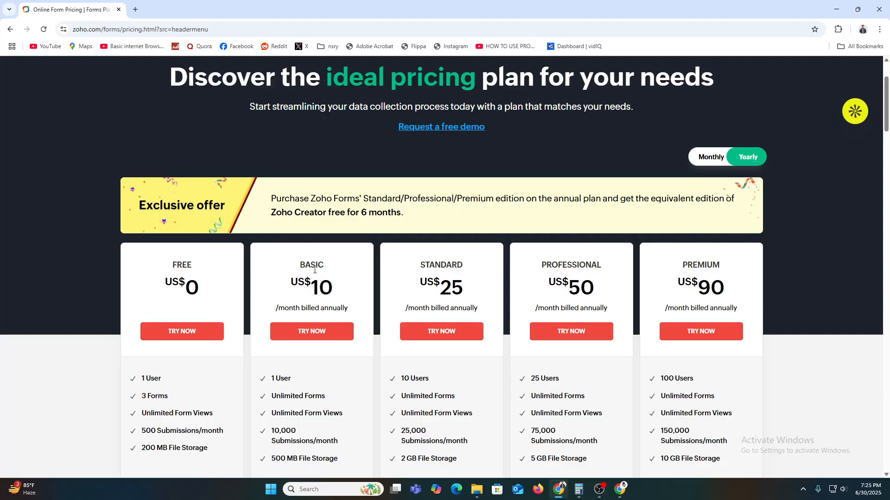
drag(289, 285, 333, 289)
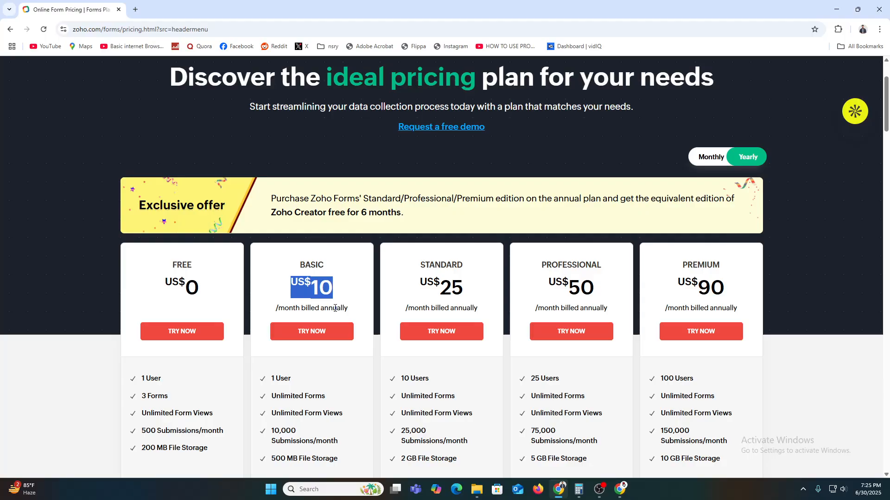
scroll(335, 308, up, 2)
Go back to the Zoho Forms home page via the logo
mouse_move(610, 111)
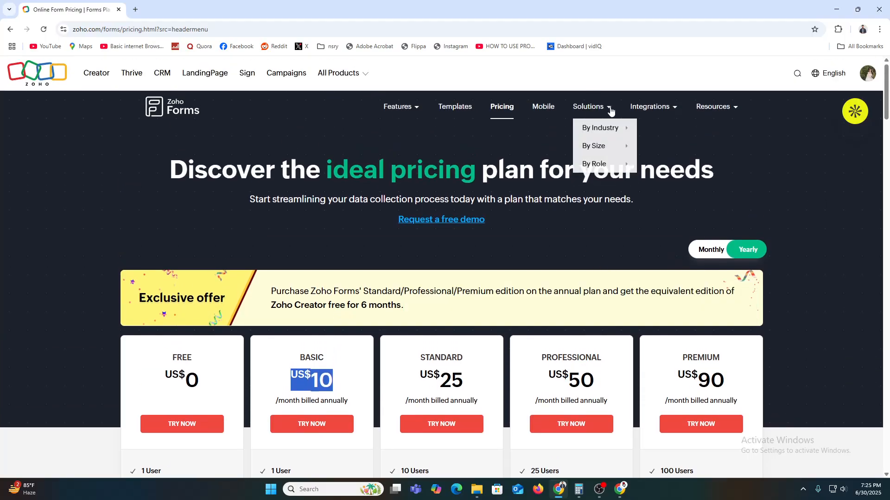
mouse_move(665, 115)
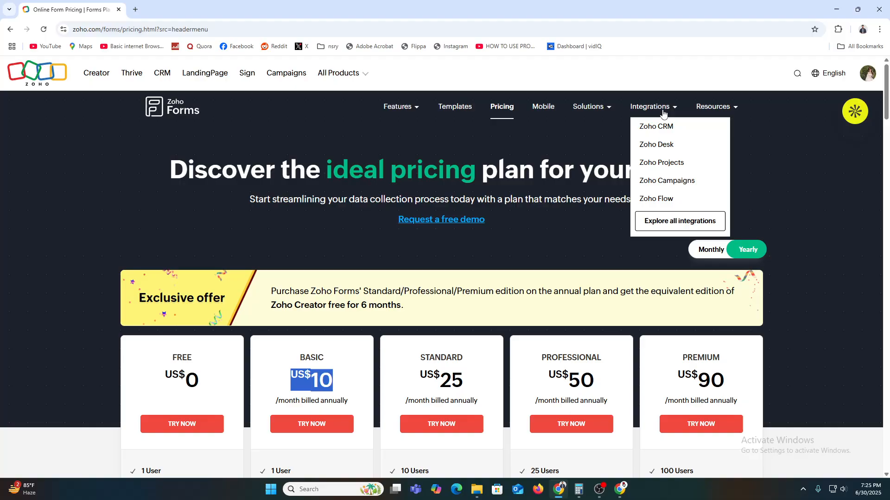
mouse_move(712, 108)
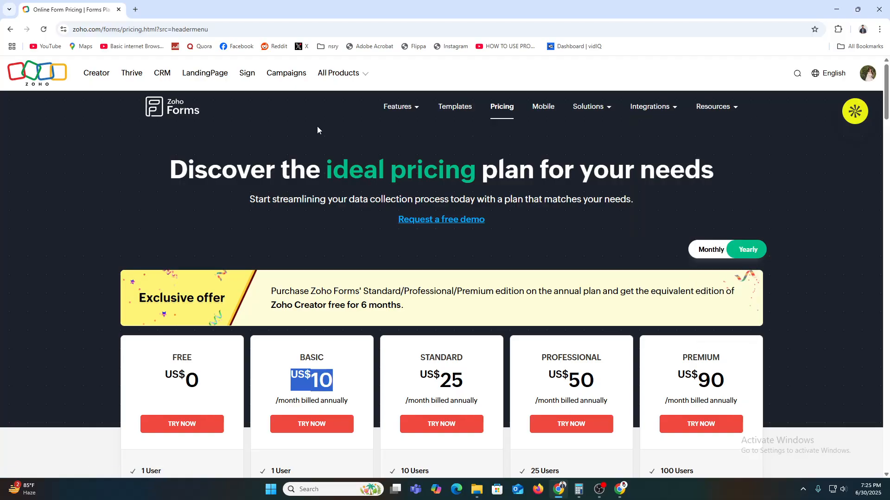
click(160, 106)
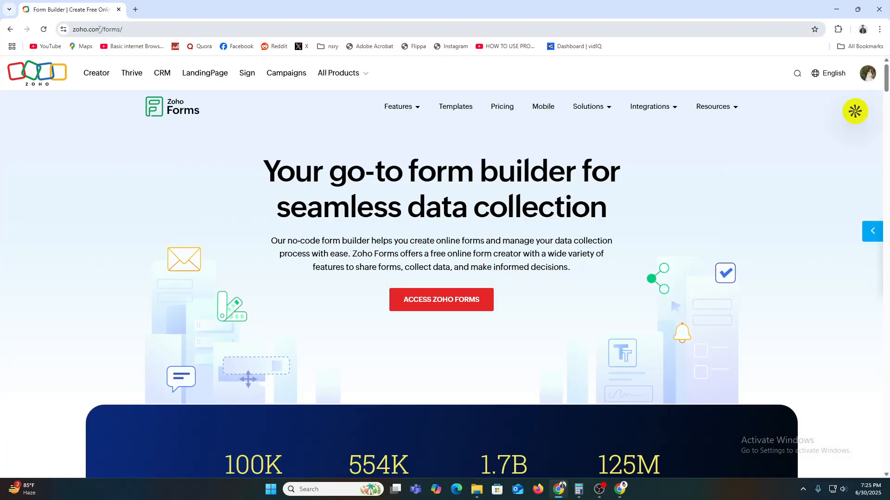
Copy the zoho.com/forms address and load it in a new Chrome Incognito window
drag(101, 30, 132, 31)
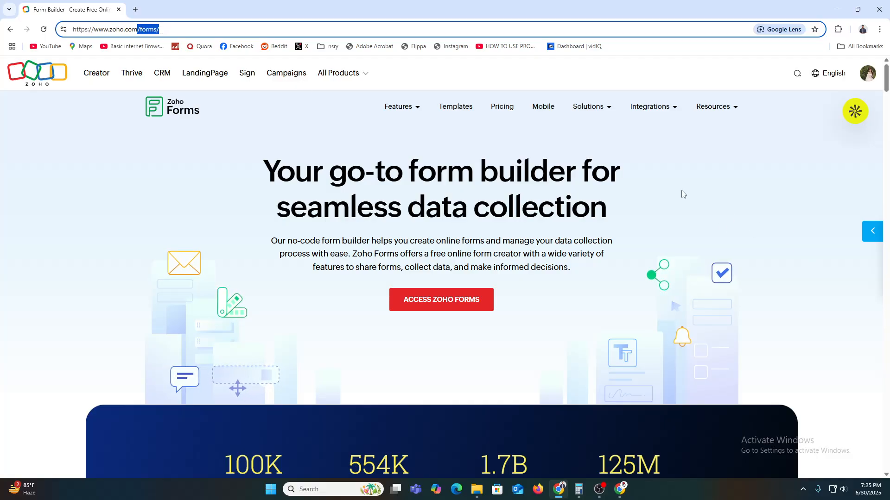
key(ctrl+a)
key(ctrl+c)
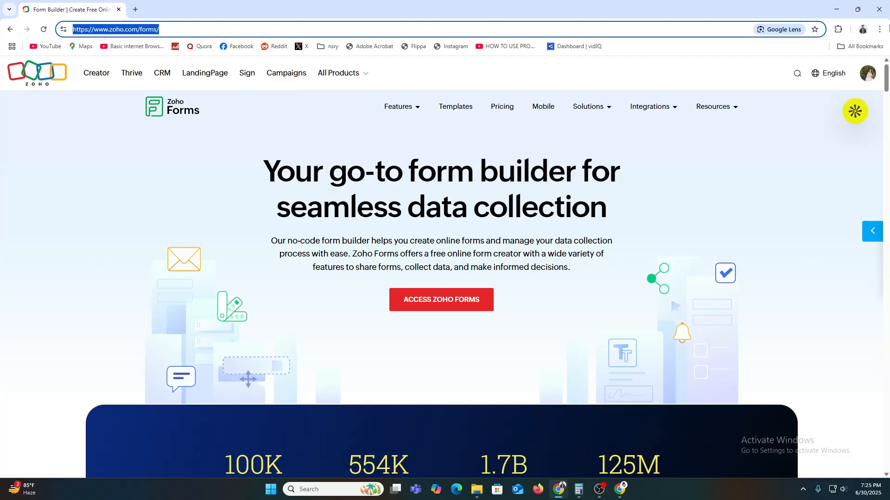
click(884, 30)
click(809, 92)
key(ctrl+v)
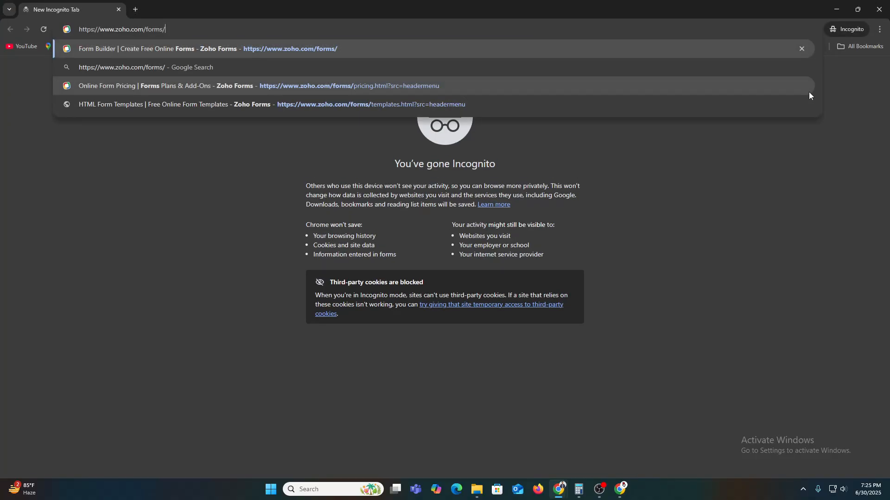
key(Return)
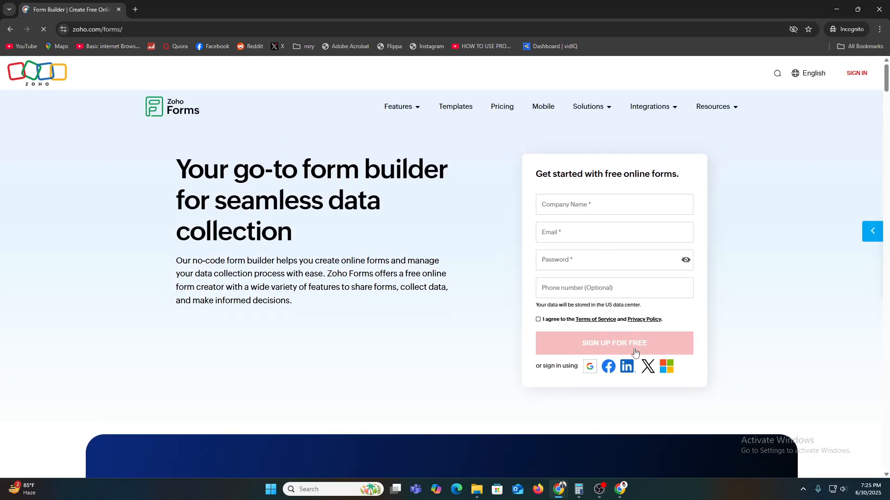
Enter the company name, email and password in the sign-up form, accept the terms, then leave the Incognito window
click(594, 204)
click(597, 224)
click(569, 234)
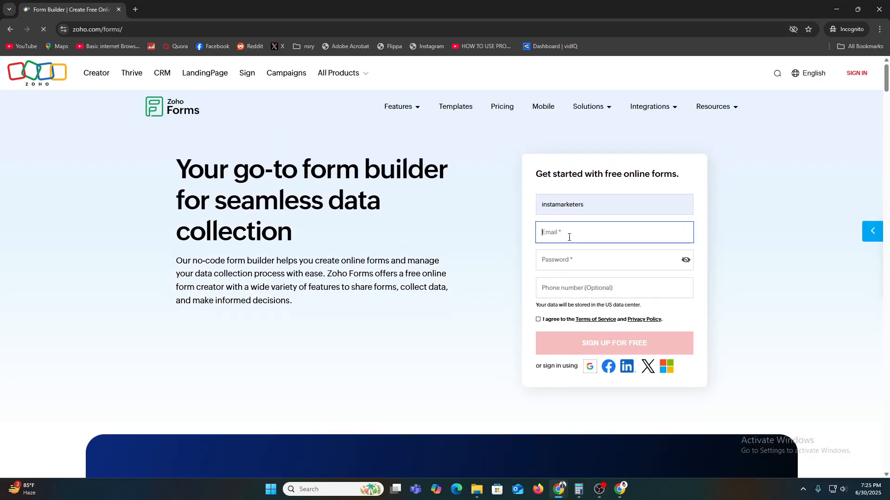
click(566, 255)
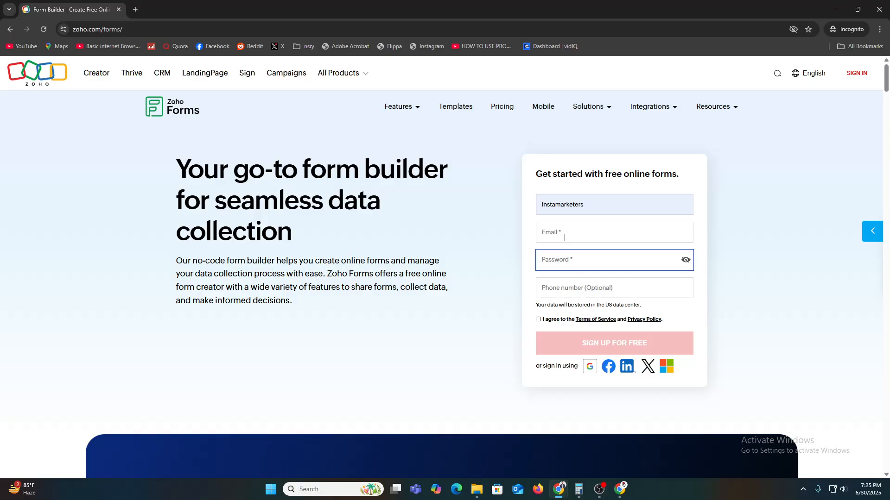
click(564, 235)
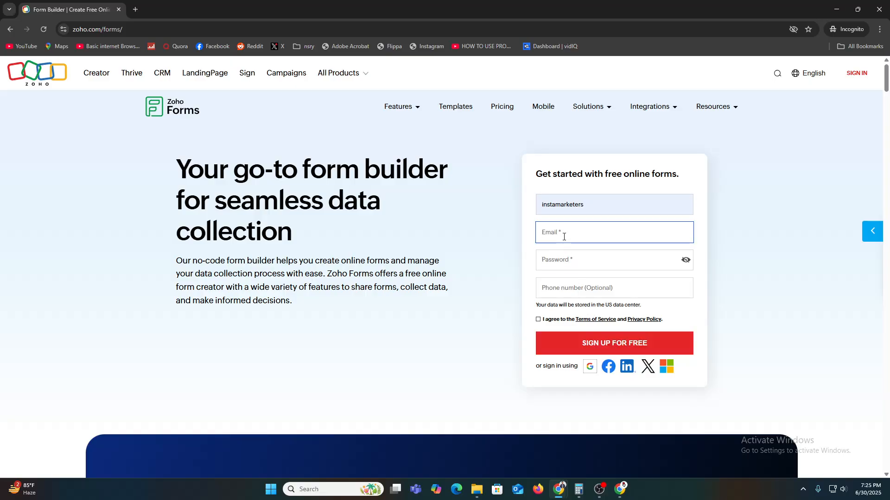
click(570, 259)
text(•)
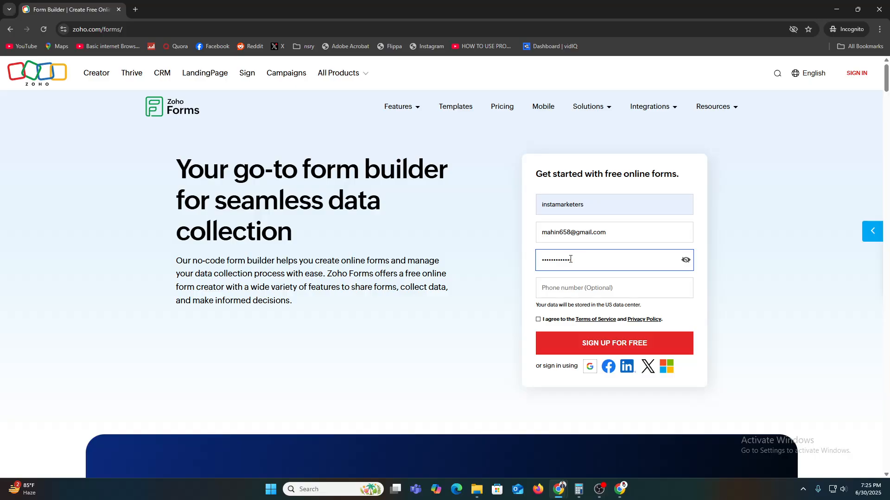
click(538, 320)
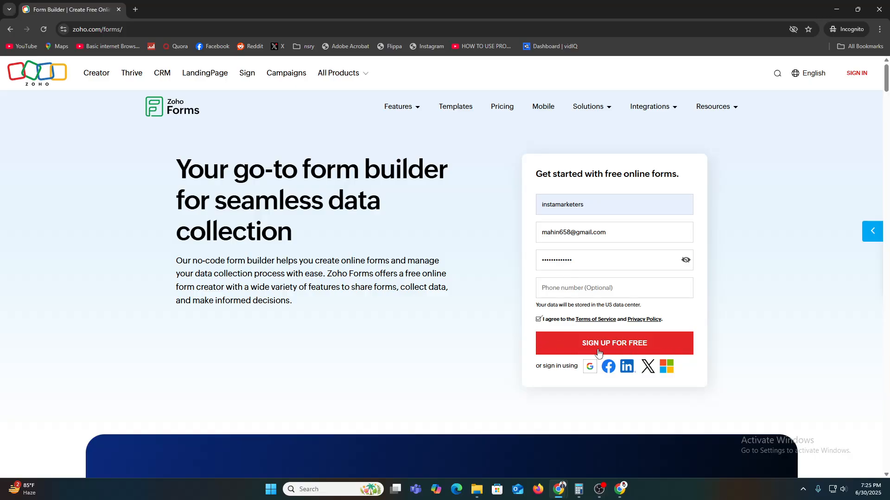
click(838, 7)
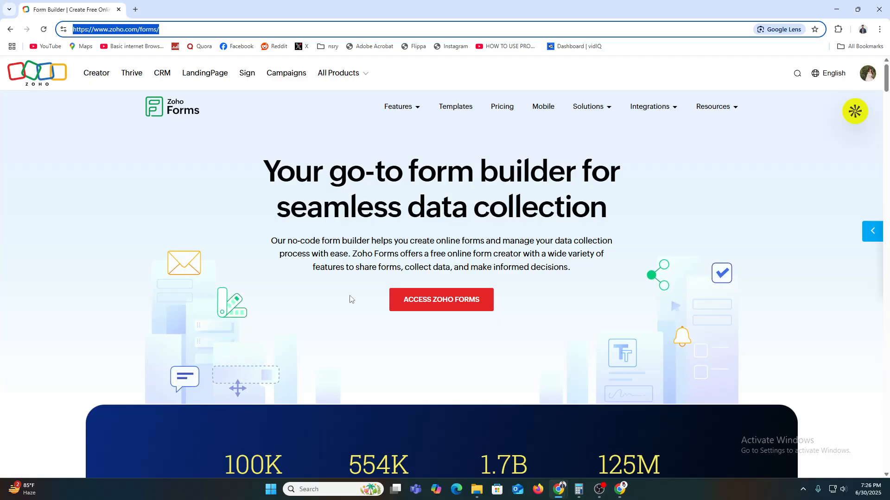
Access Zoho Forms and select the DGITAL form, opening and closing Move to folder, then deselect it
click(443, 308)
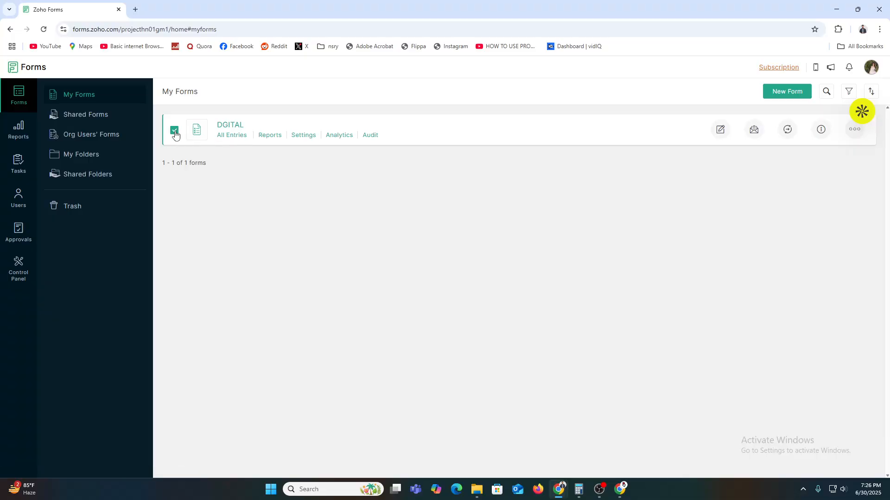
click(542, 92)
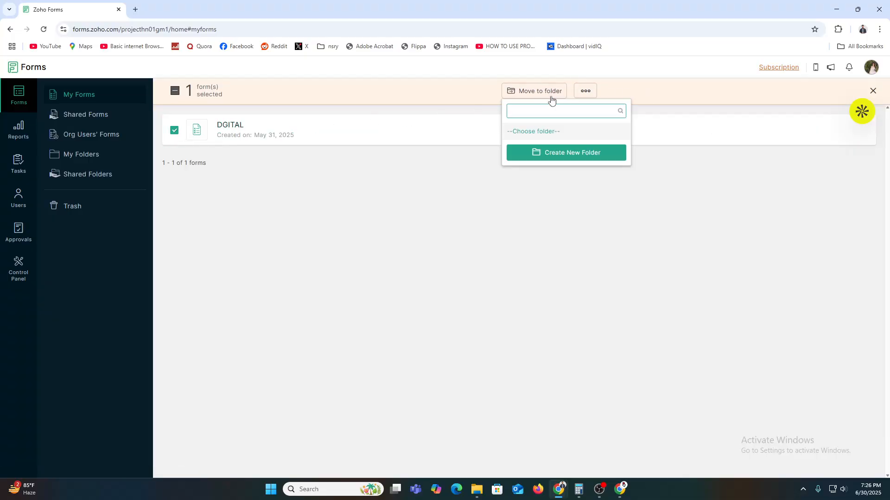
click(330, 270)
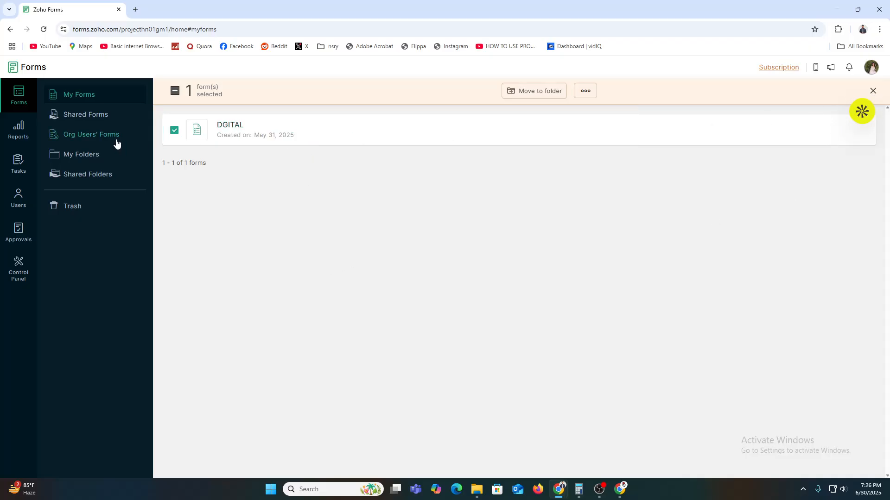
click(174, 131)
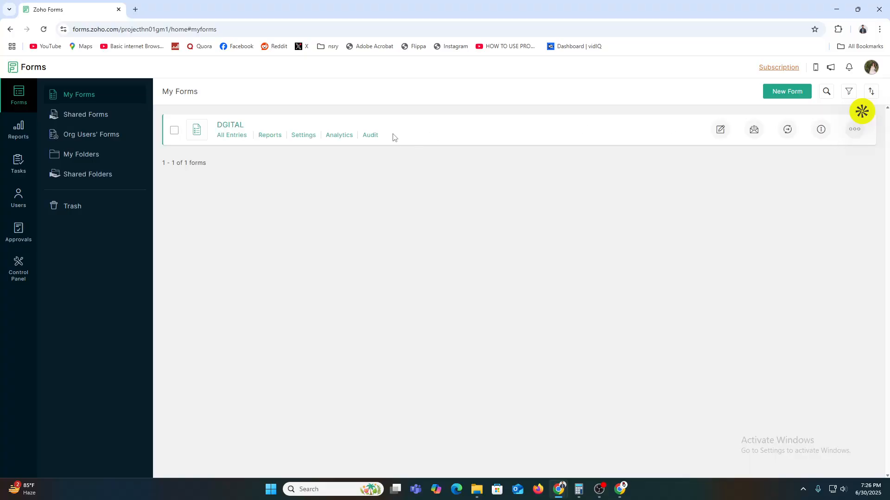
click(722, 130)
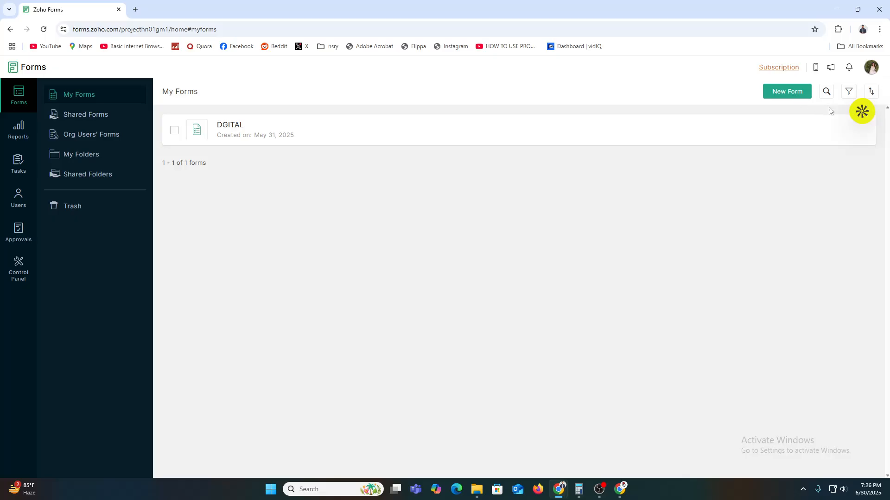
click(43, 29)
right_click(816, 114)
click(468, 261)
click(207, 7)
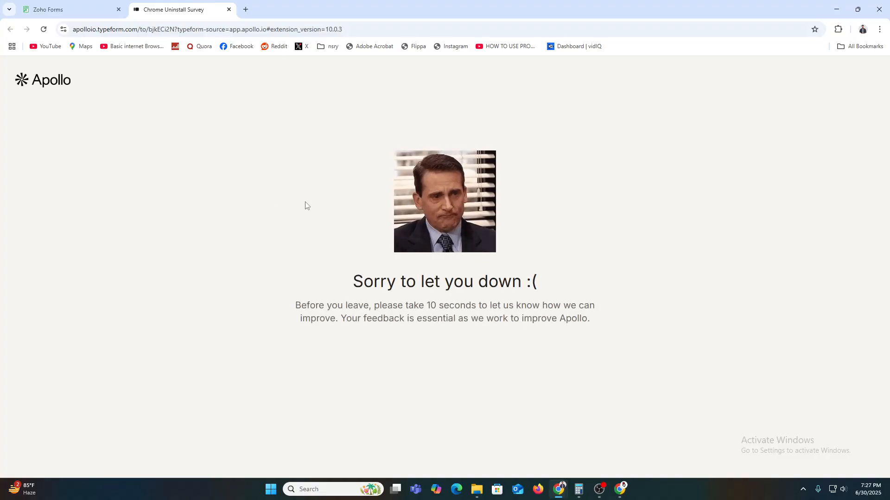
click(443, 351)
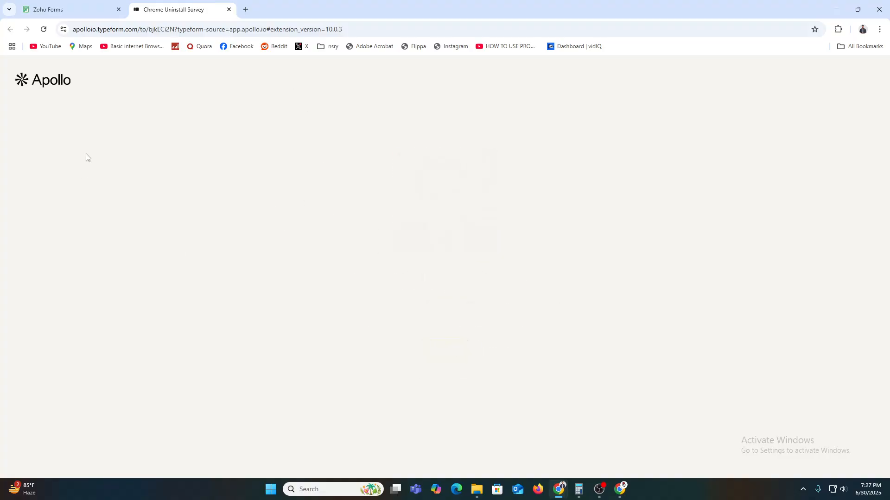
click(58, 10)
click(44, 29)
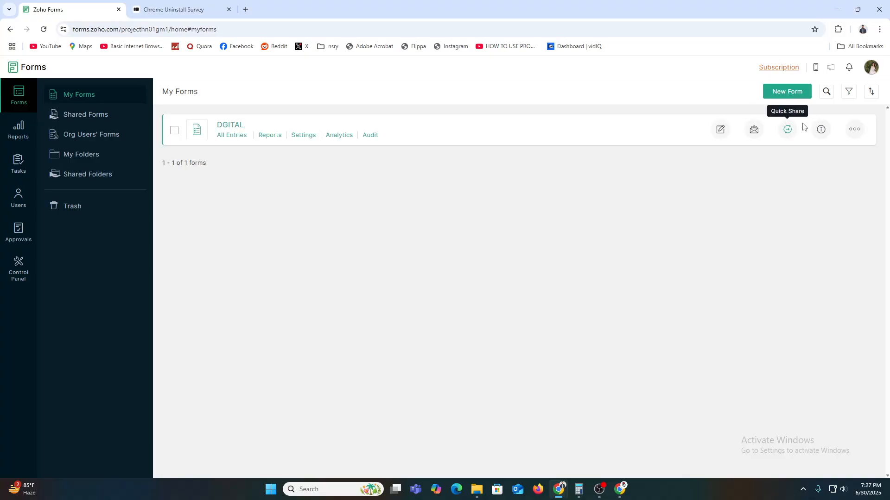
Delete the DGITAL form from its actions menu, confirm with Yes, then choose New Form
click(851, 133)
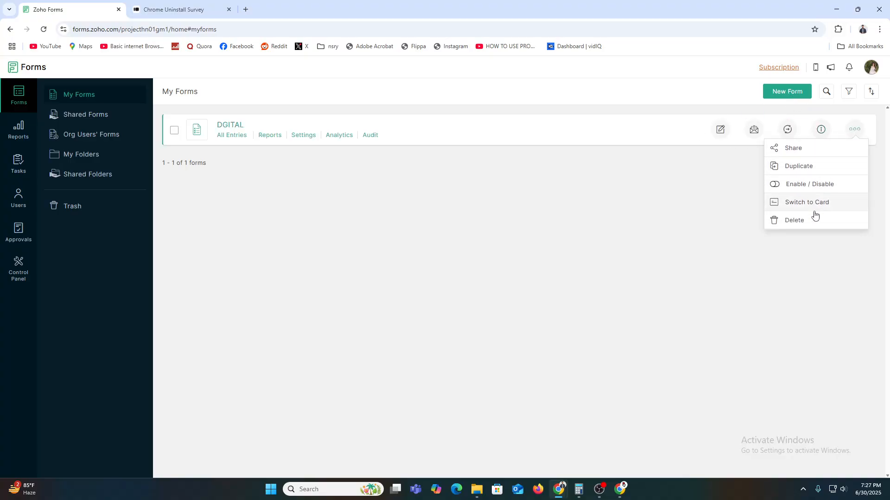
click(804, 221)
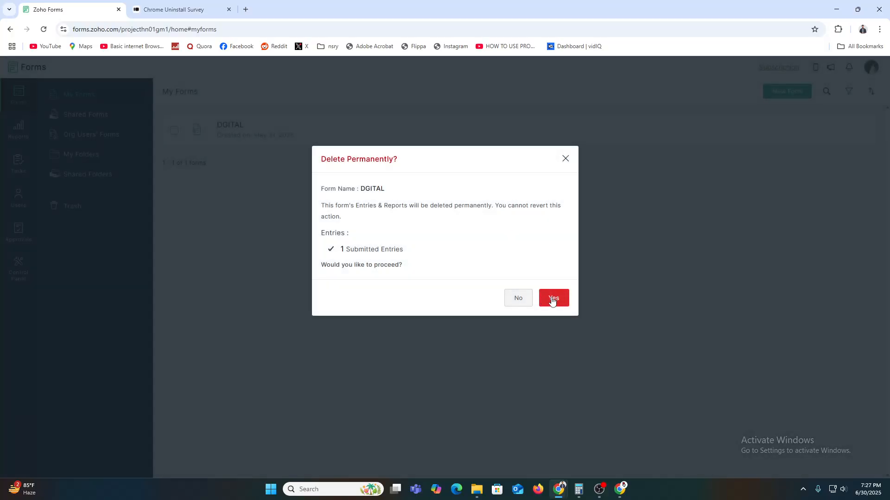
click(549, 299)
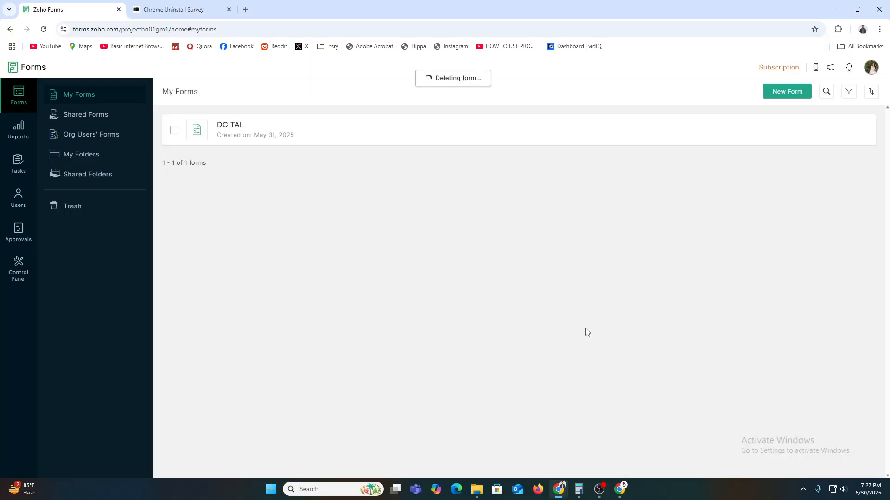
click(783, 93)
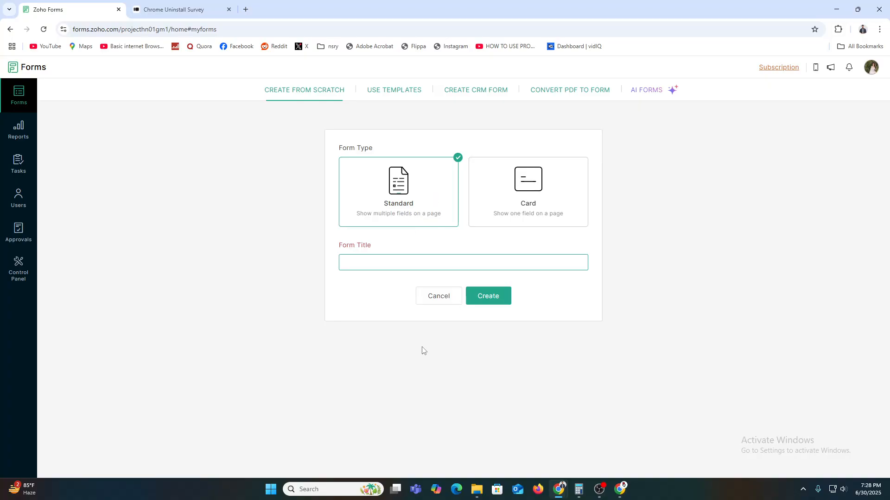
Choose the Standard form type, title the form 'CONTACT' and create it
click(538, 208)
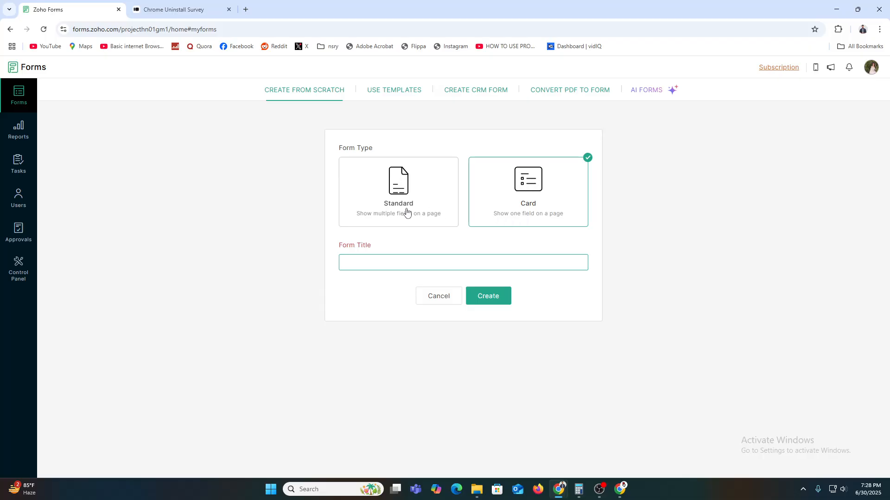
click(417, 194)
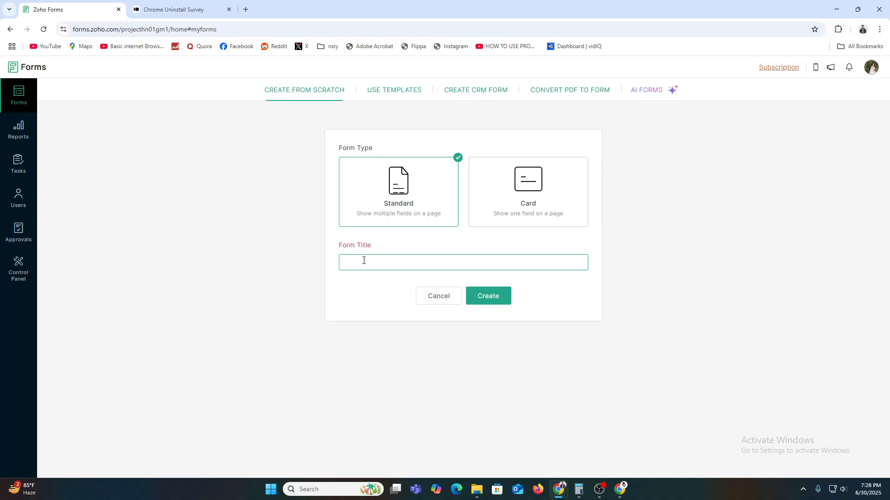
text(ONTACT)
click(504, 297)
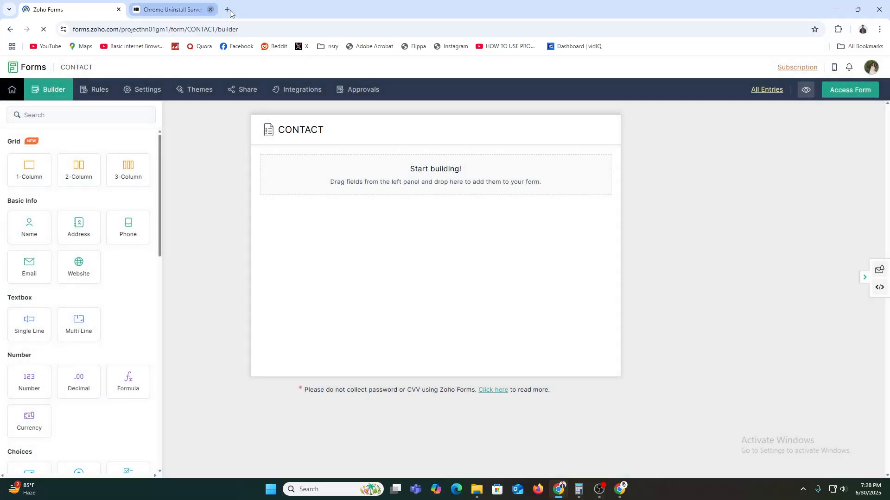
Add a Name field, then a 2-Column row holding Email on the left and Phone on the right
click(229, 9)
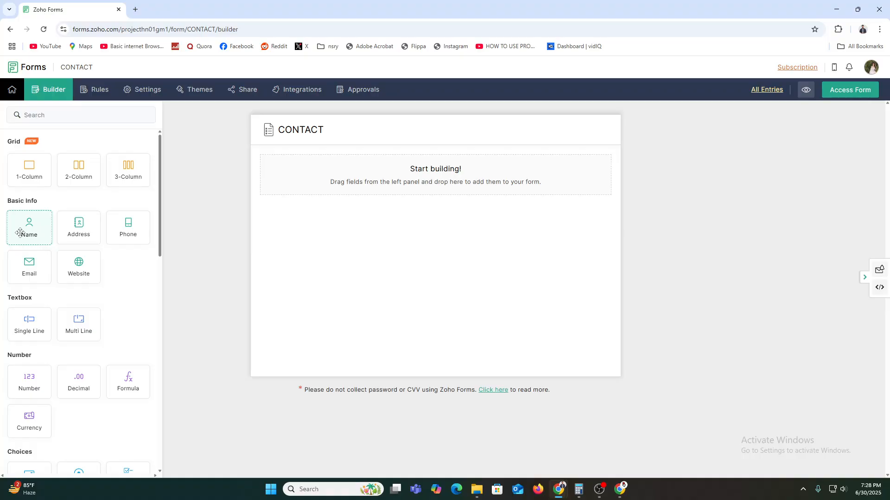
drag(19, 232, 394, 167)
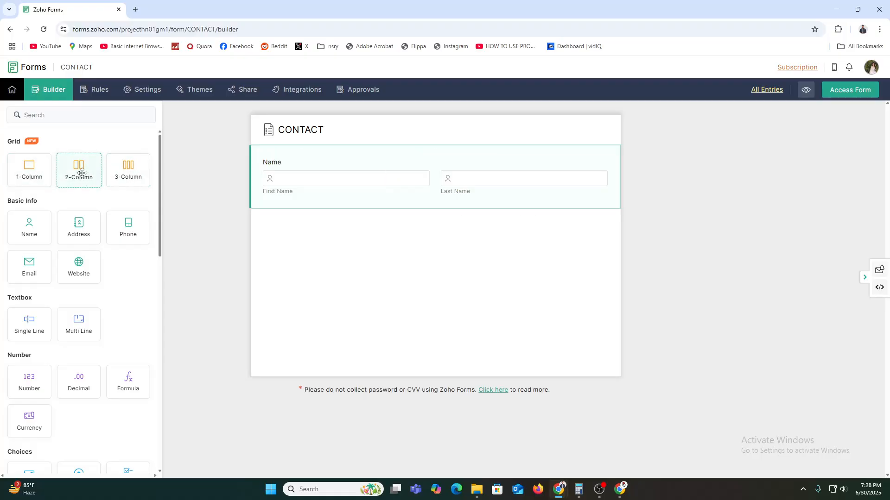
drag(82, 173, 273, 216)
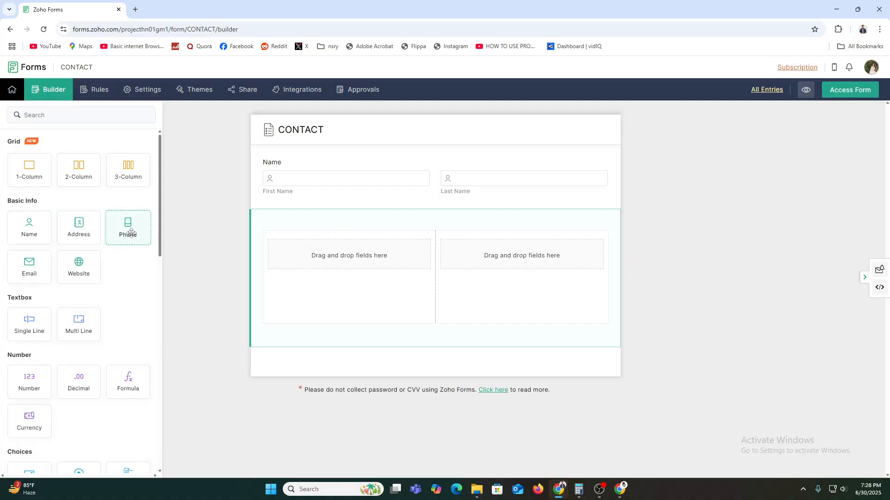
drag(30, 265, 290, 286)
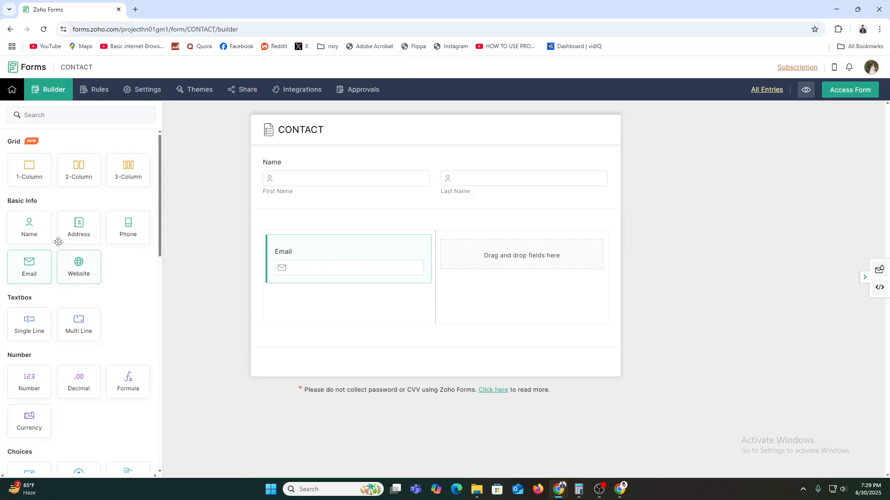
drag(122, 231, 463, 273)
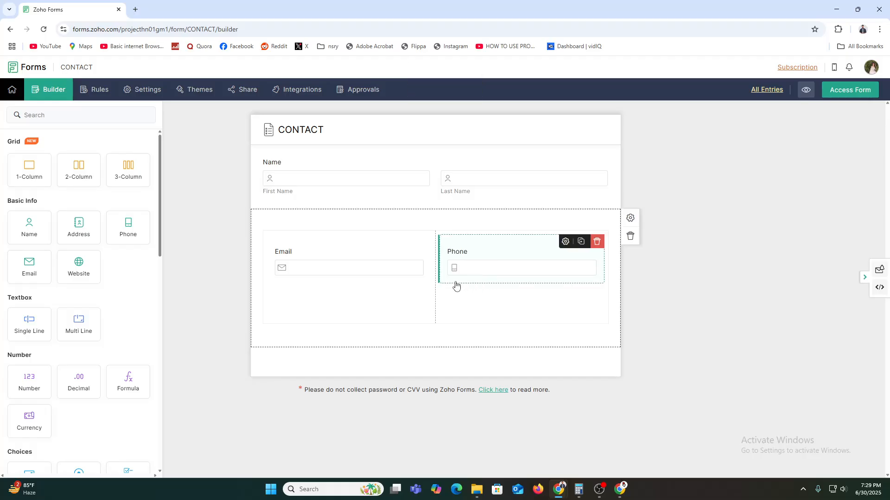
click(415, 211)
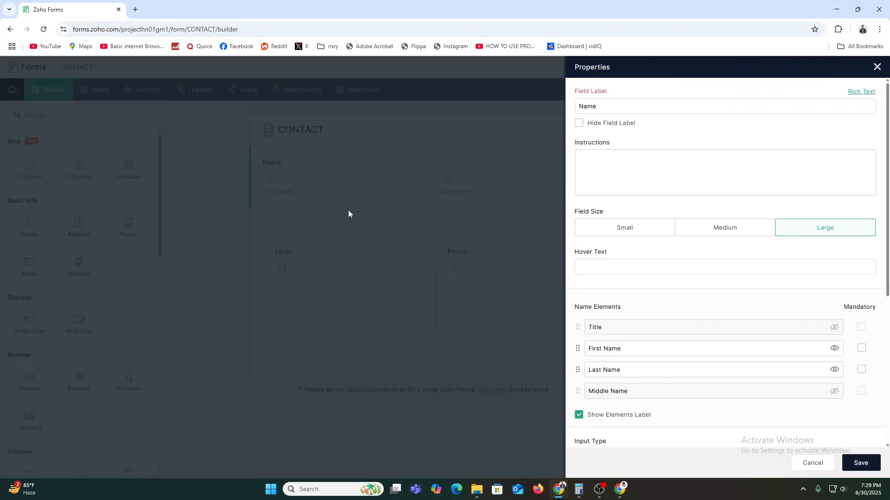
click(876, 67)
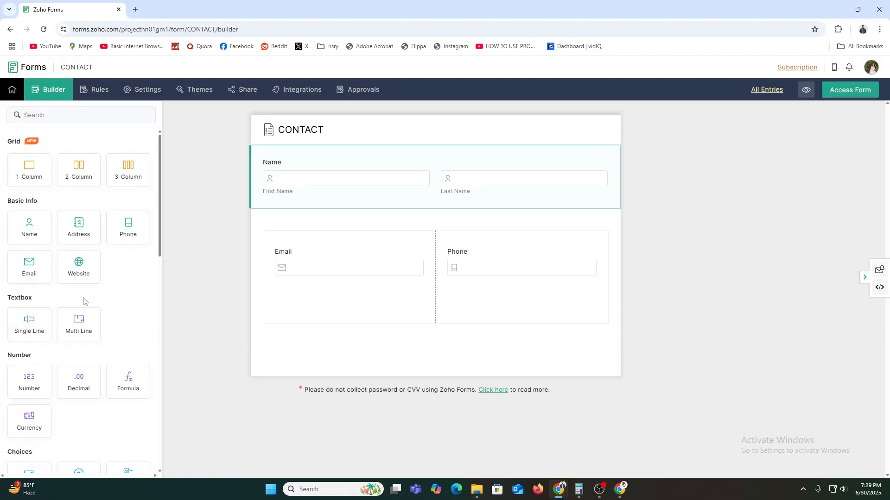
Drop a Multi Line field beneath the Email and Phone row, then briefly search the palette and clear it
drag(78, 324, 410, 359)
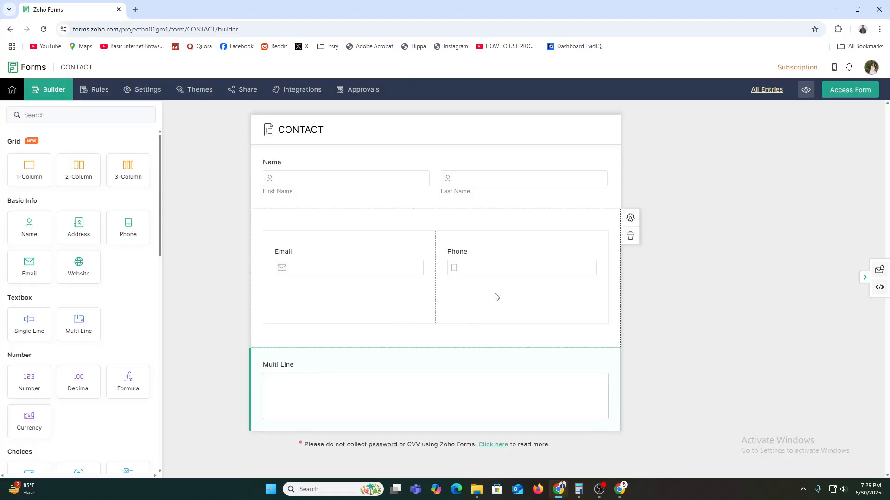
scroll(80, 324, down, 3)
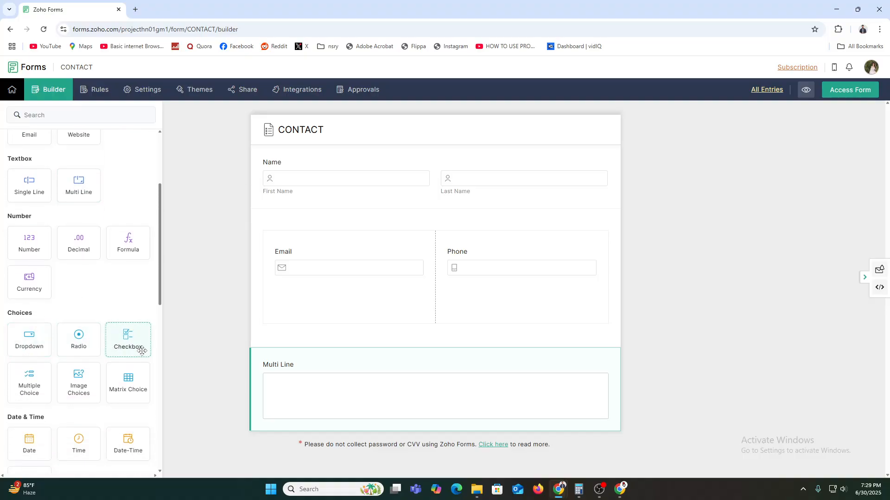
scroll(119, 357, down, 5)
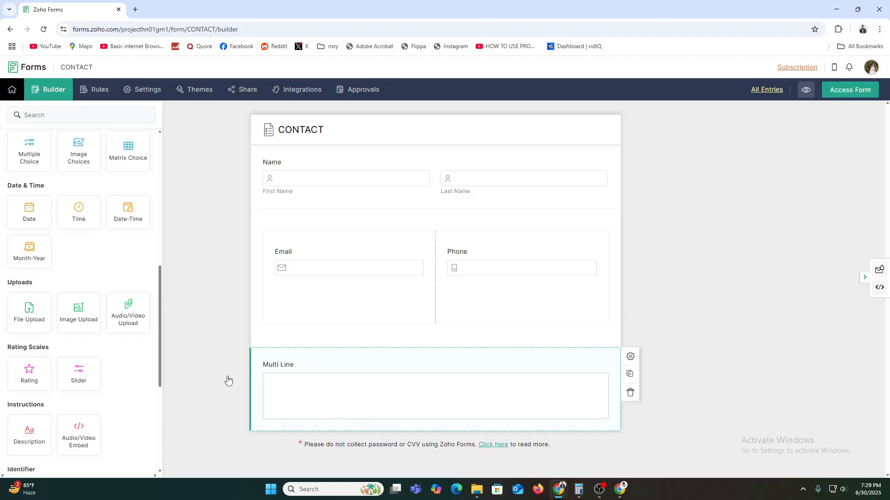
scroll(80, 338, down, 3)
scroll(81, 337, down, 2)
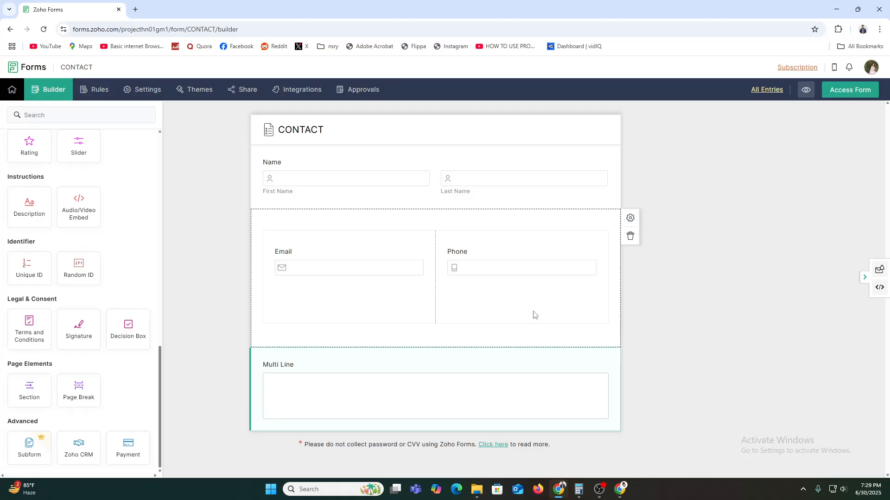
scroll(83, 352, up, 10)
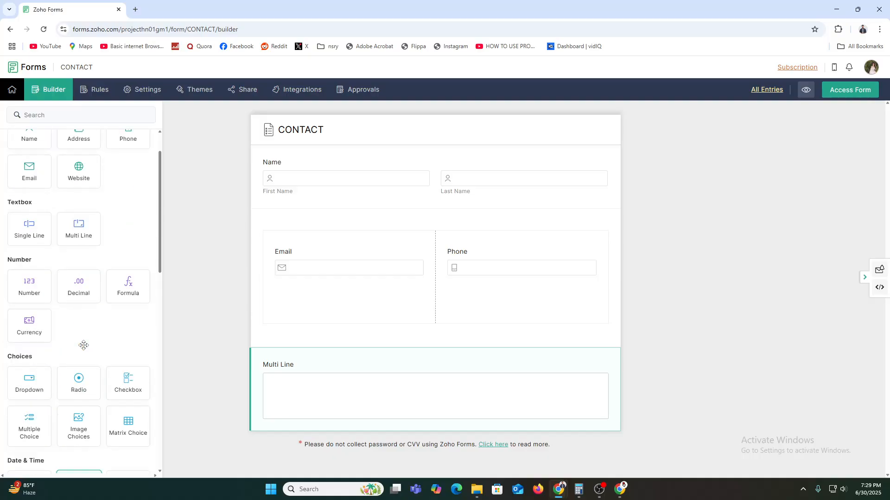
scroll(84, 345, up, 3)
click(44, 115)
text(bu)
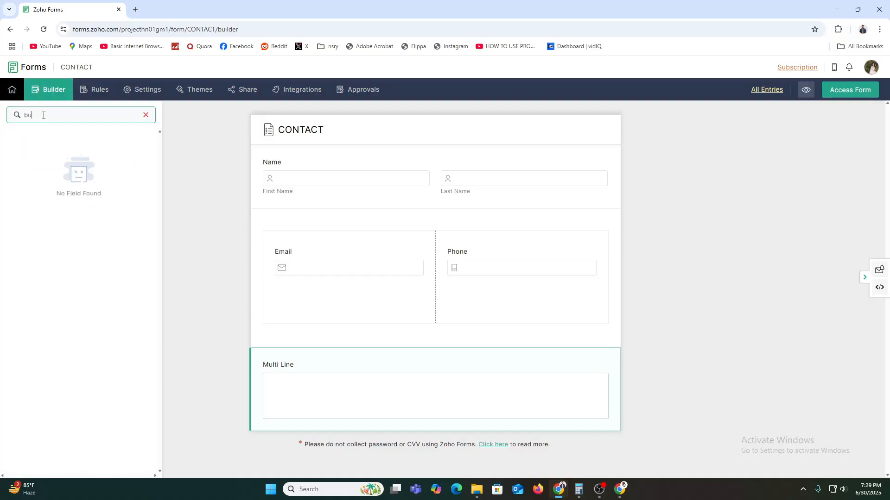
key(BackSpace)
key(BackSpace)
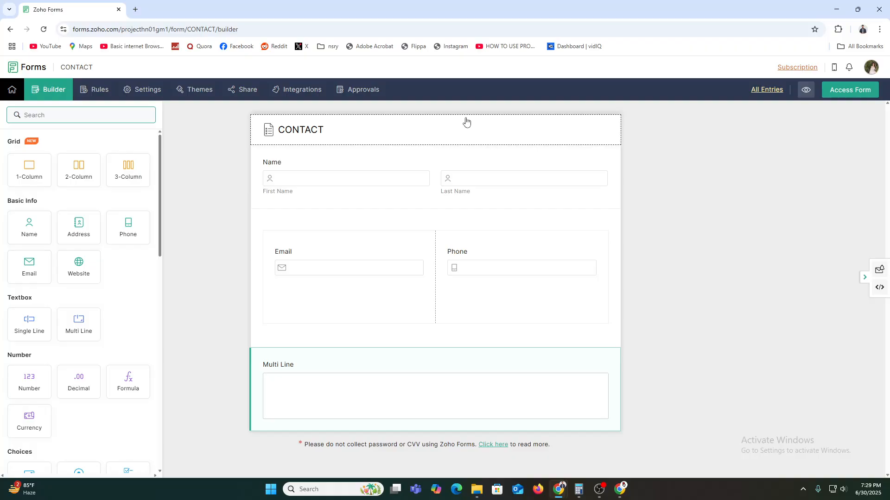
Set the Name field's Field Size to Medium, leaving Middle Name hidden
click(560, 158)
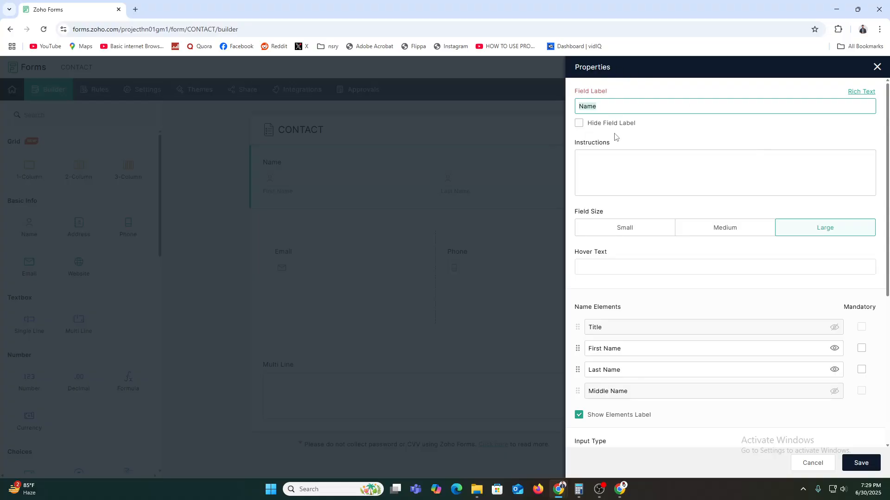
click(639, 229)
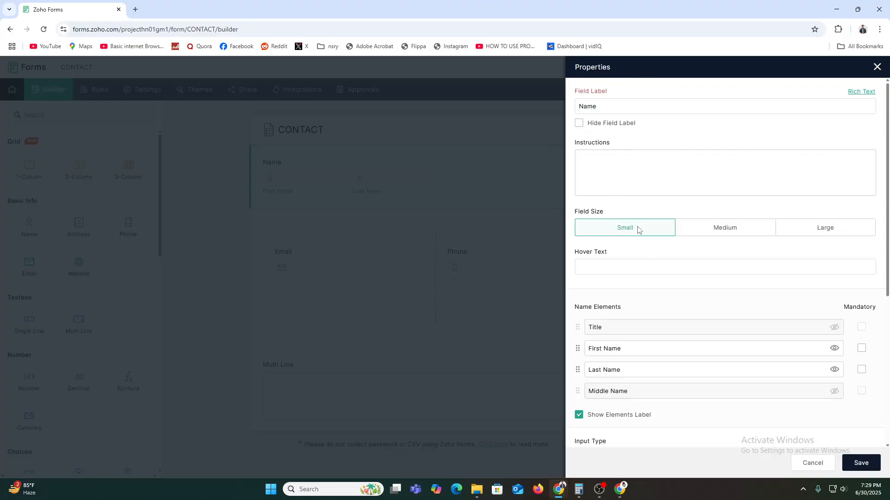
click(727, 238)
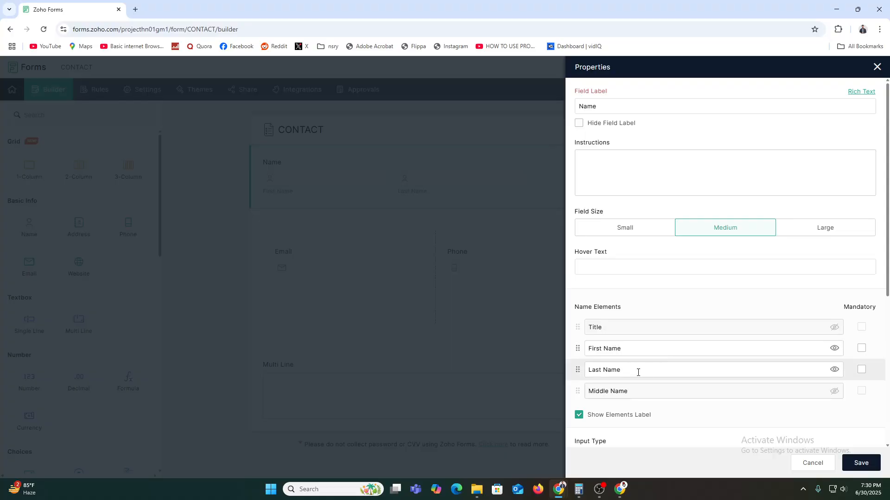
click(835, 392)
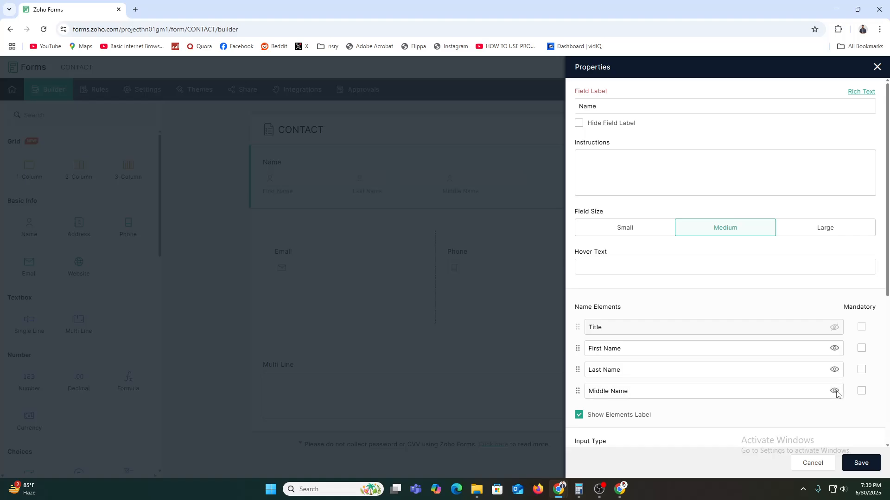
click(836, 392)
scroll(788, 404, down, 4)
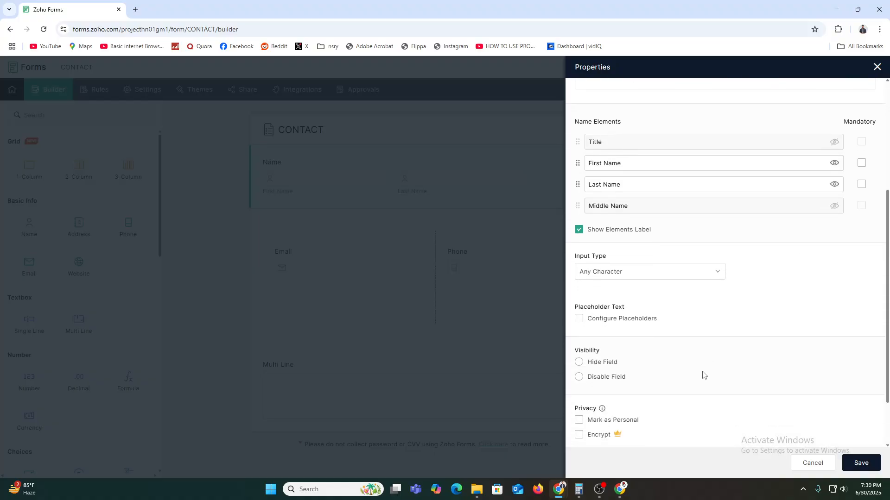
Restrict the Name field's input to Letters Only, save it, and select the Email field
click(609, 273)
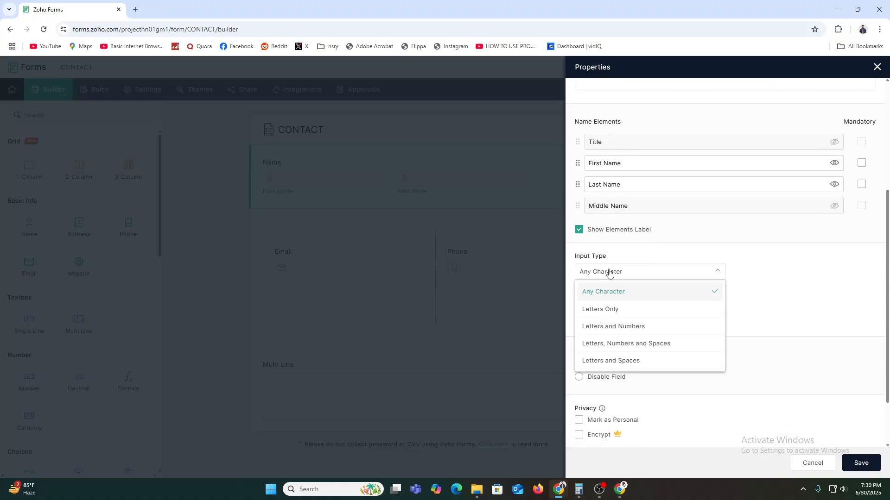
click(626, 309)
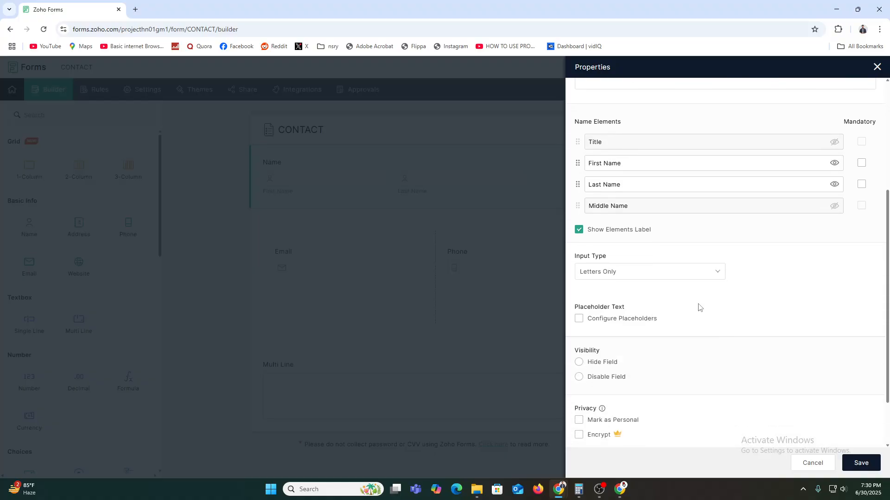
click(597, 319)
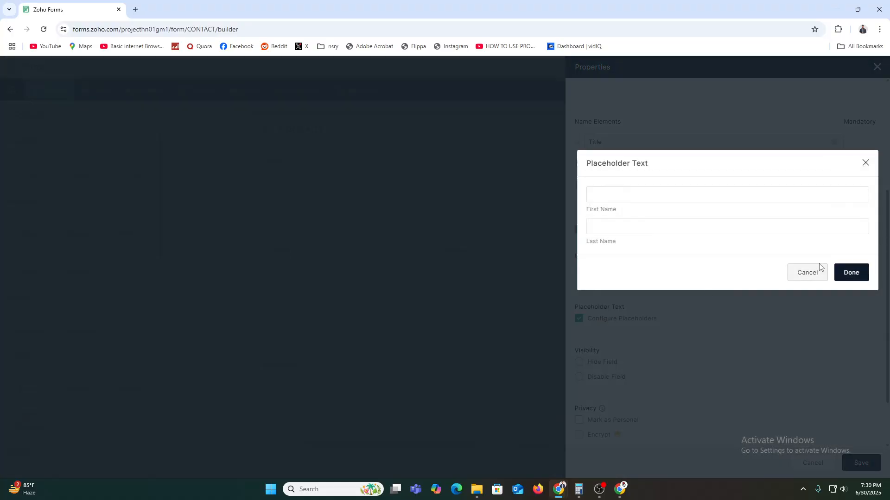
click(811, 272)
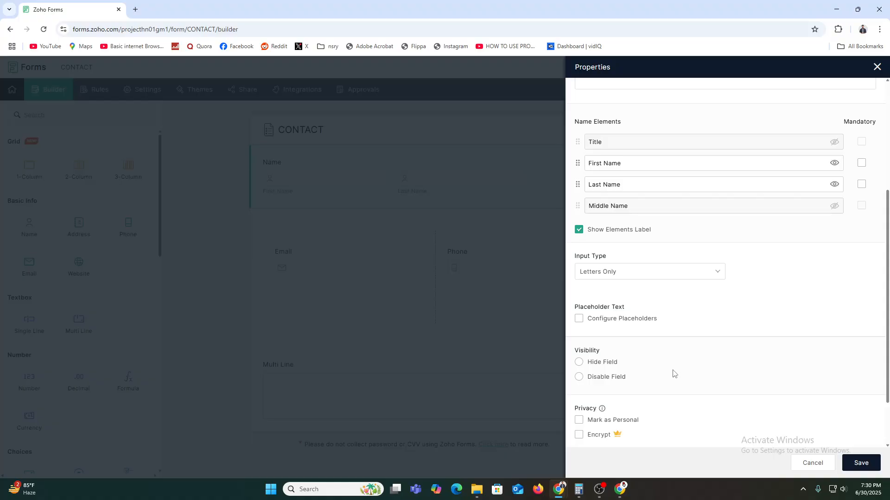
click(620, 423)
click(621, 422)
click(876, 466)
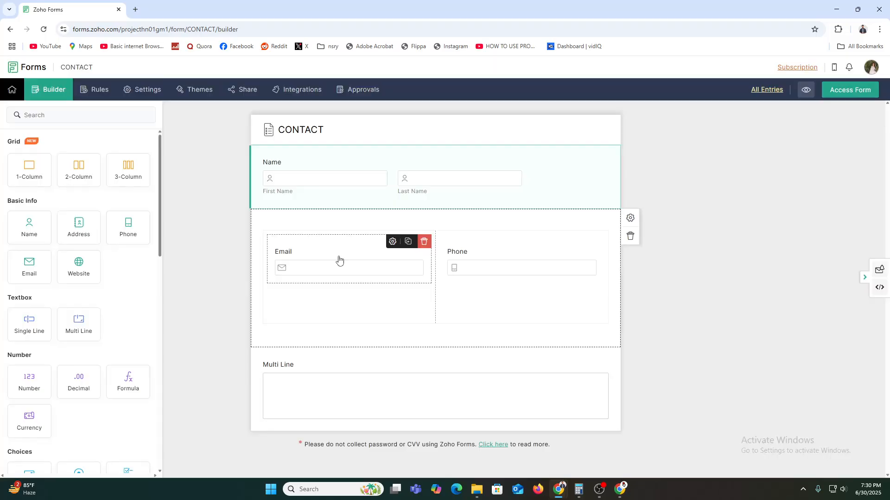
click(339, 260)
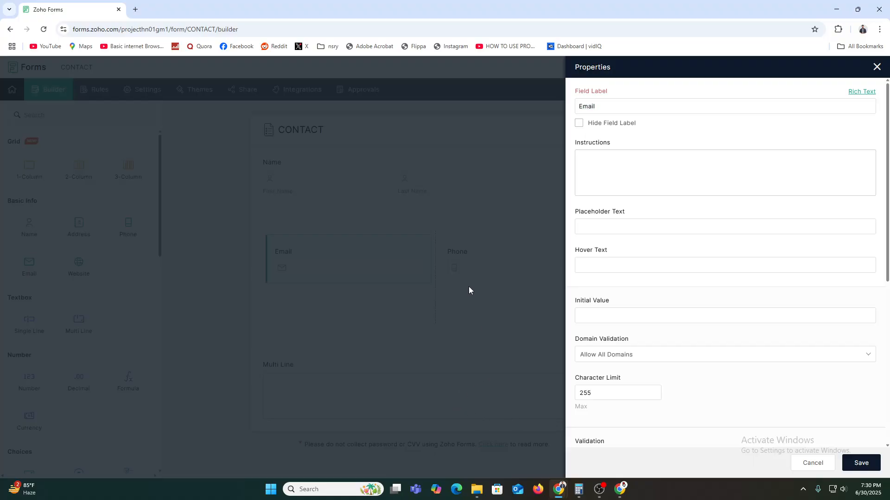
Close the Email properties and save the Email and Phone grid with its header hidden
click(877, 68)
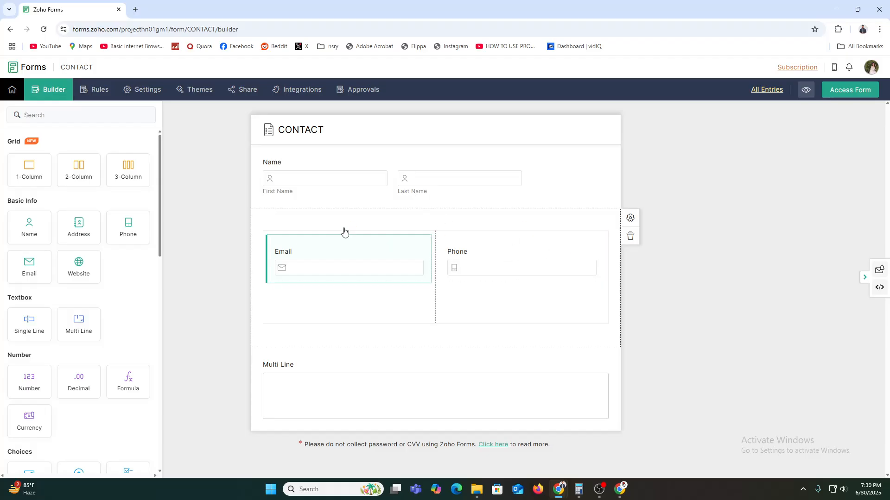
click(435, 222)
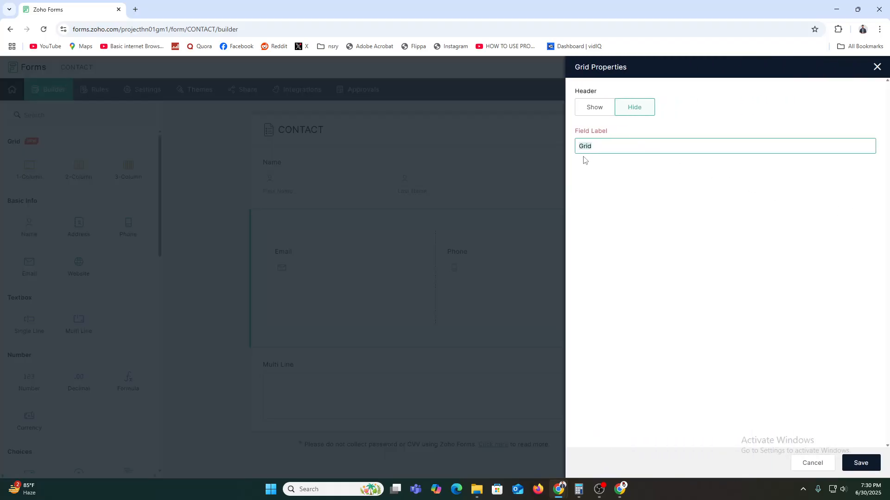
click(596, 110)
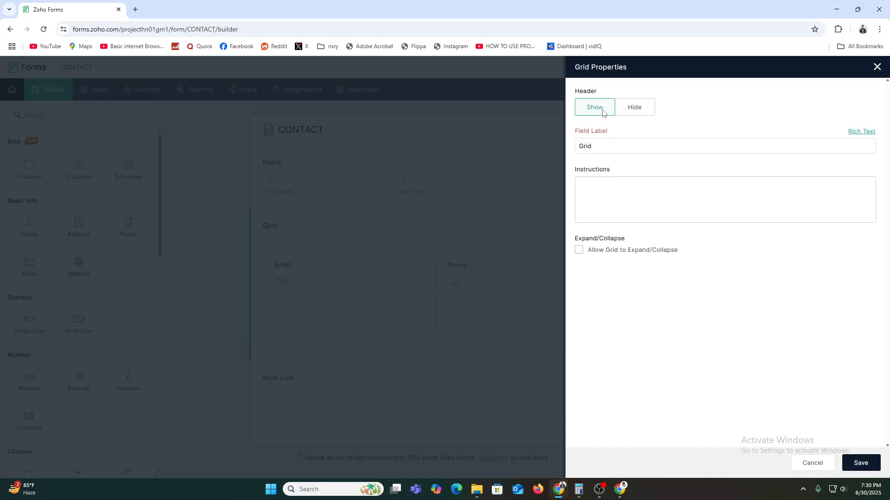
click(631, 112)
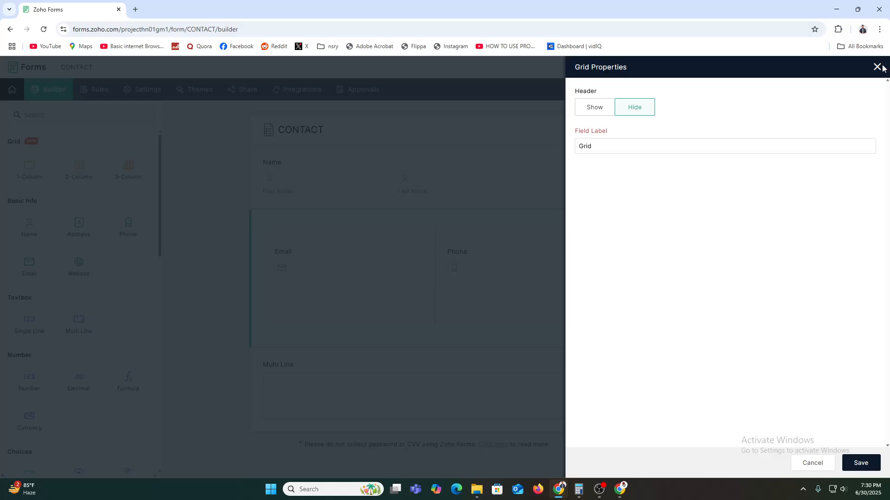
click(852, 464)
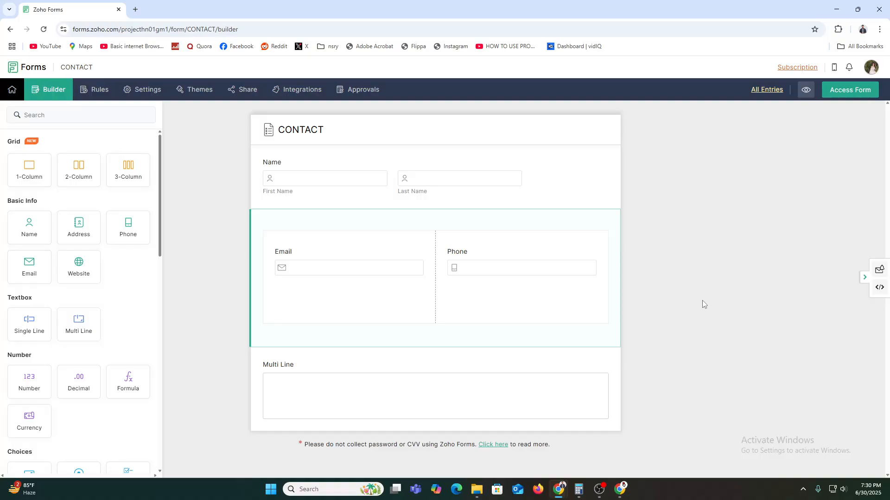
Preview the form with the Default theme in tablet, mobile and desktop layouts
click(202, 95)
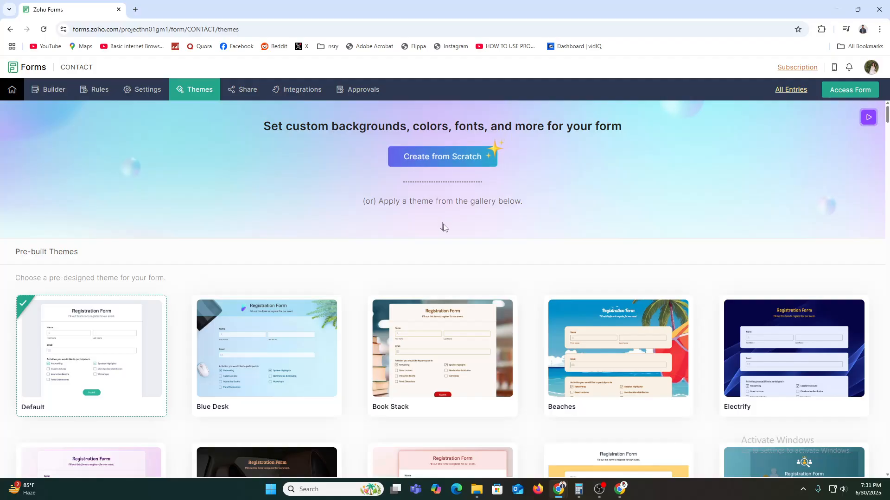
scroll(453, 330, down, 1)
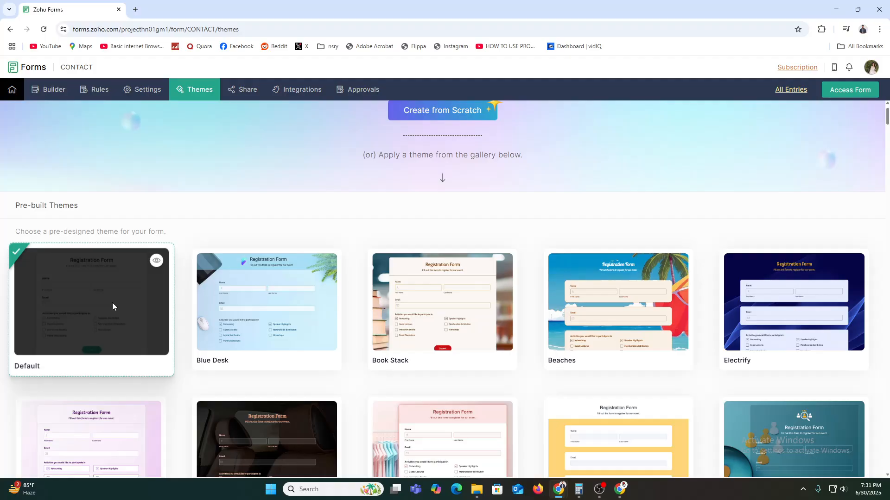
click(157, 260)
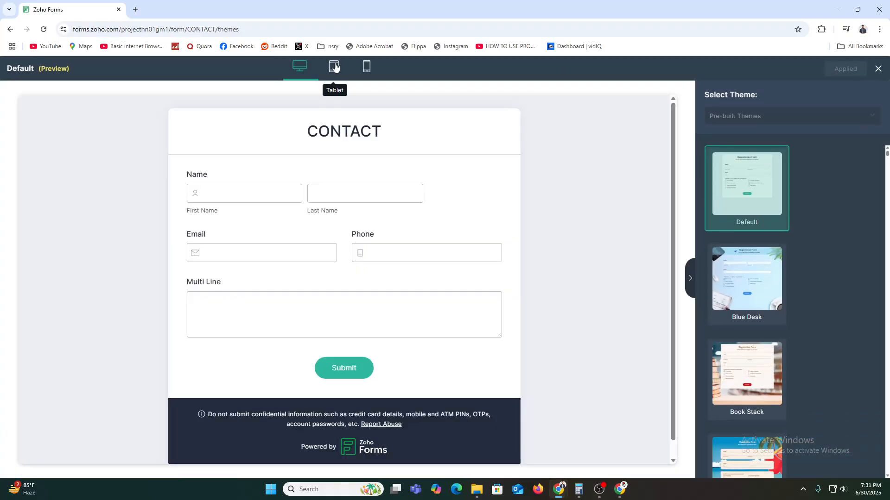
click(335, 67)
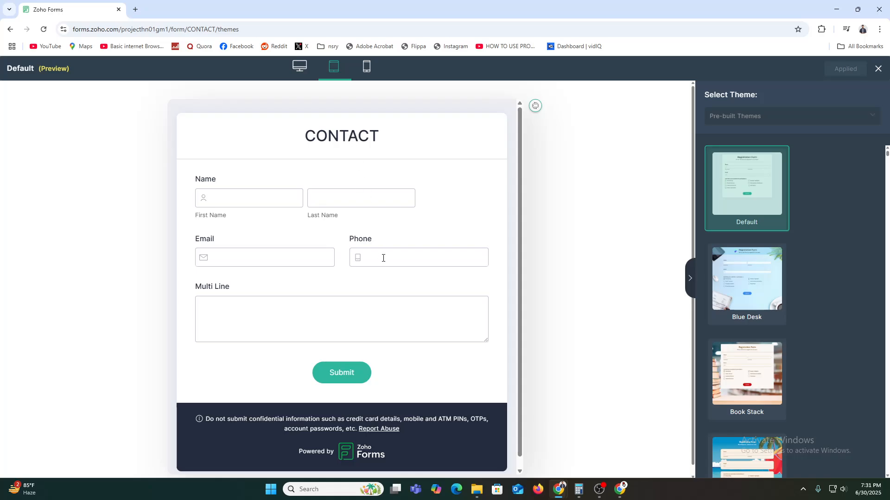
click(363, 69)
click(306, 74)
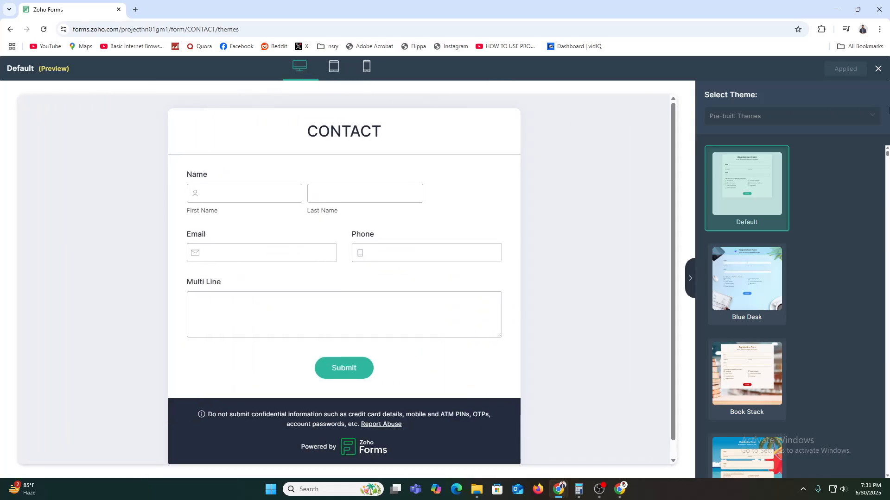
Compare Blue Desk, Book Stack and Electrify, then apply and confirm Electrify
click(747, 271)
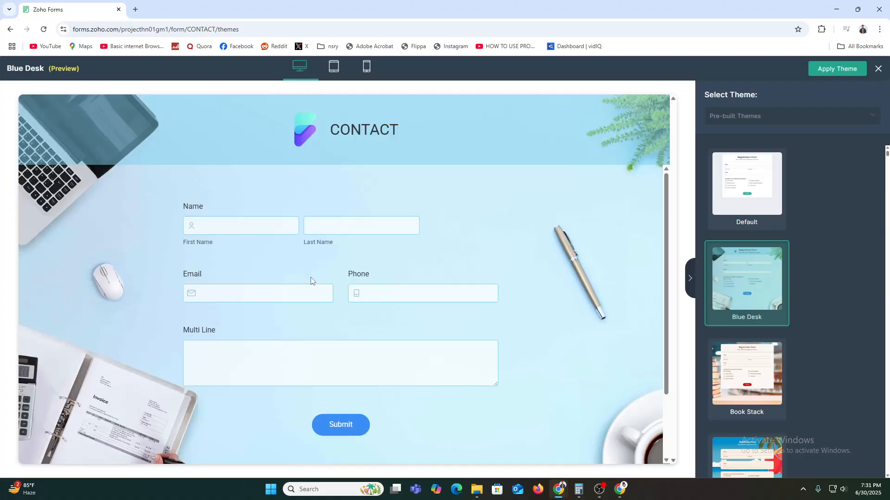
scroll(370, 310, down, 3)
click(751, 385)
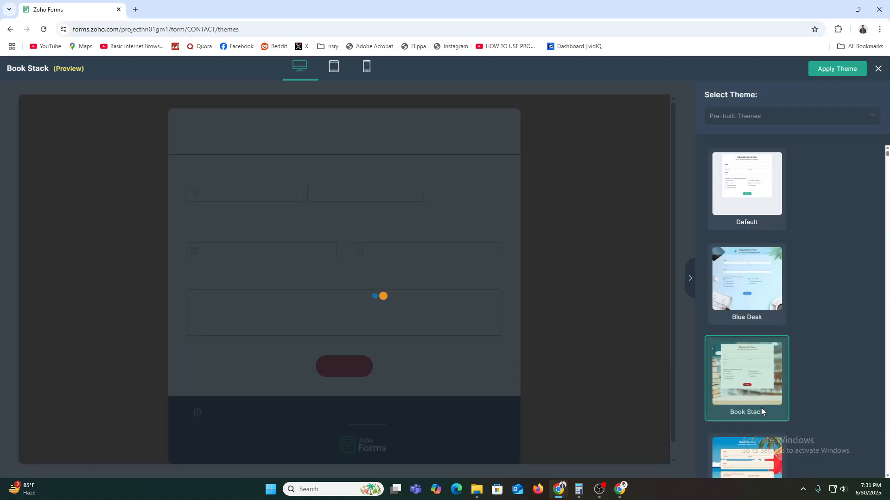
scroll(756, 398, down, 4)
click(760, 376)
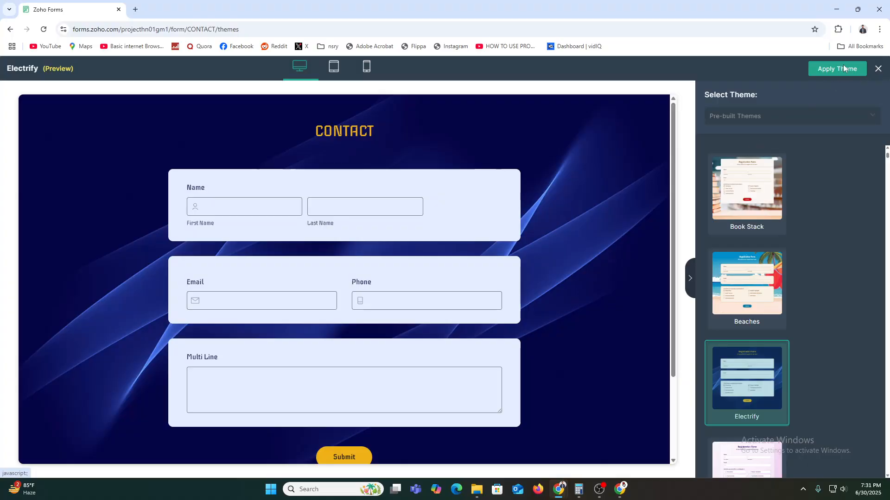
click(843, 68)
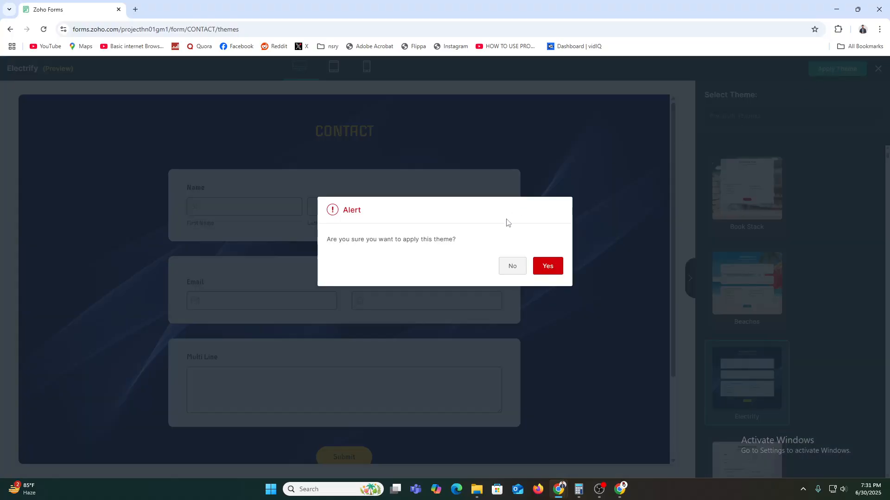
click(552, 269)
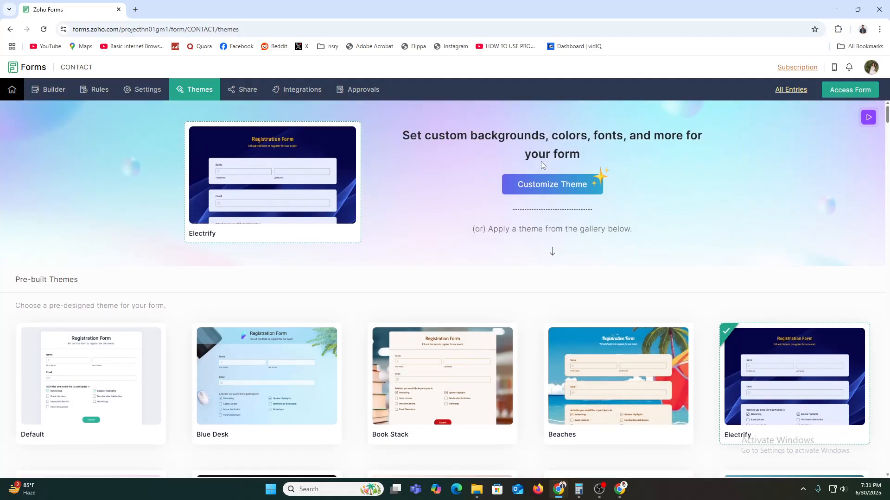
click(561, 179)
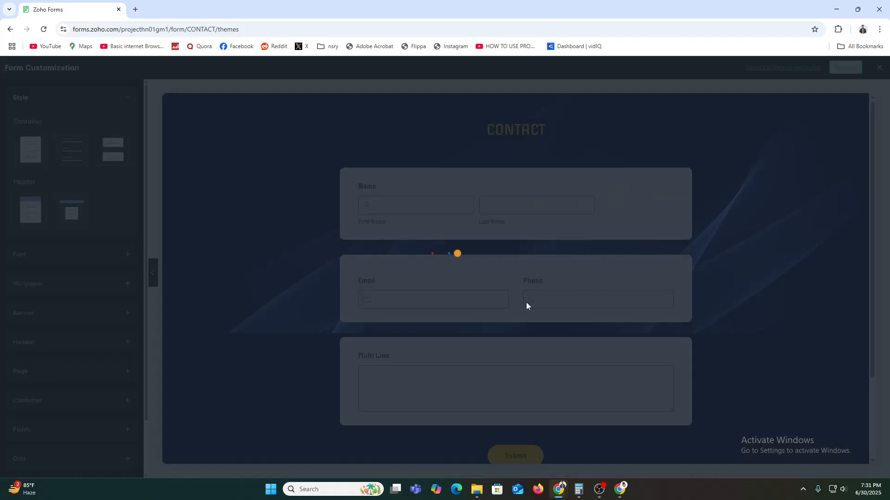
scroll(414, 405, down, 2)
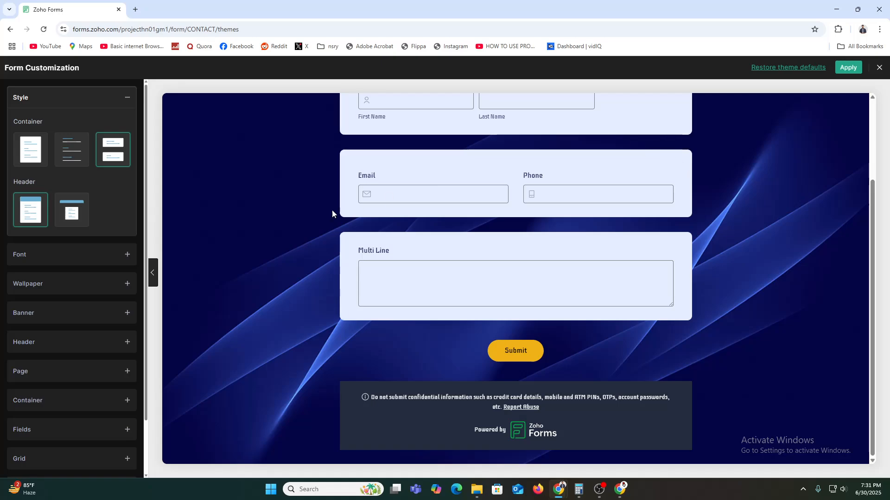
scroll(606, 208, up, 3)
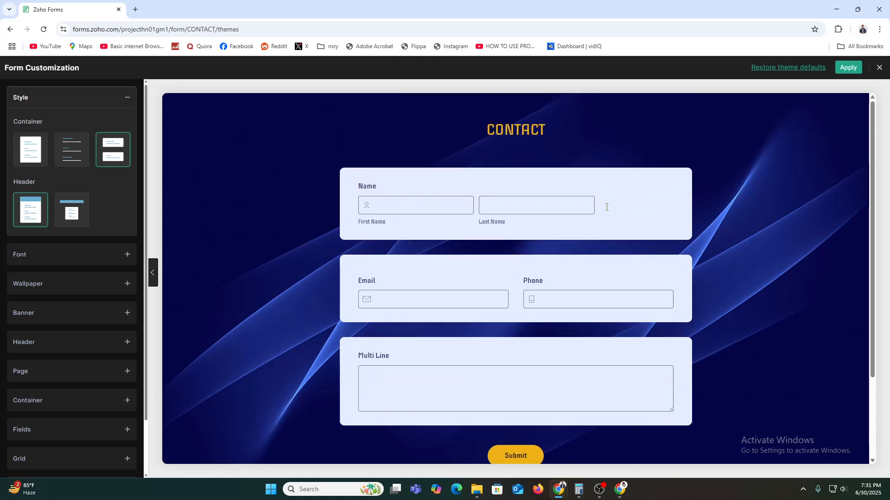
click(845, 69)
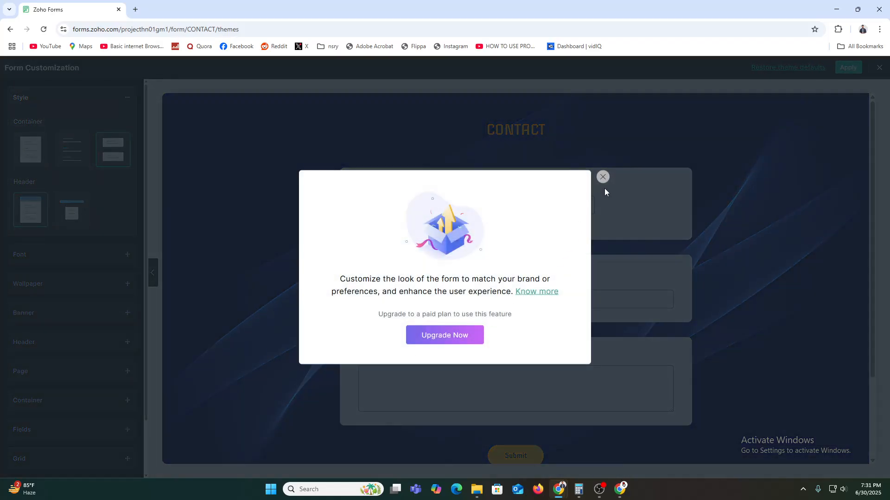
click(603, 176)
click(878, 67)
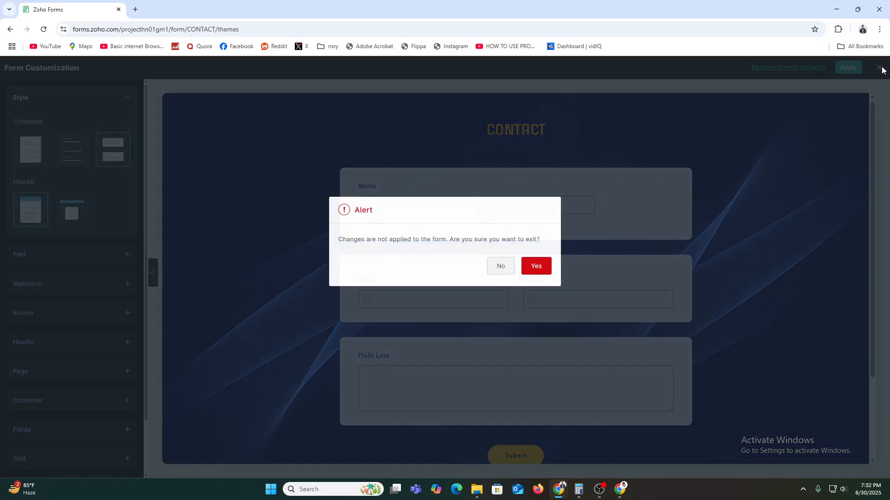
click(545, 266)
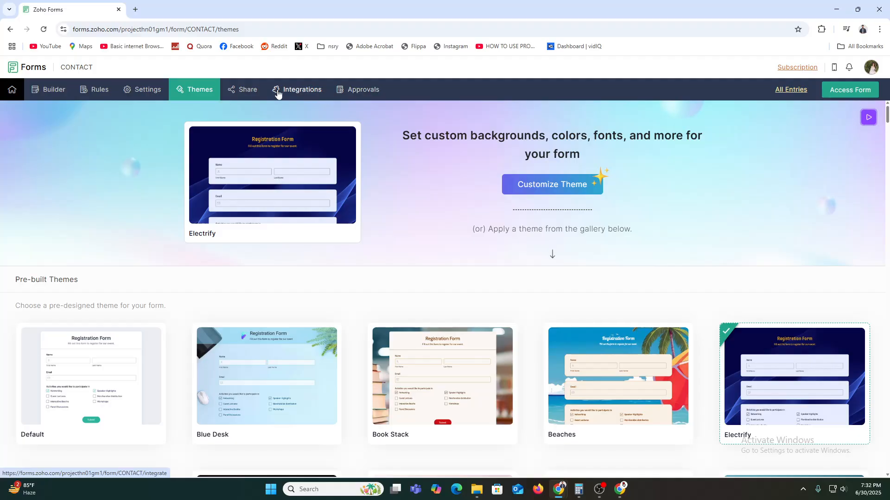
Review the CONTACT form's Settings page, then go back to the Builder
click(147, 91)
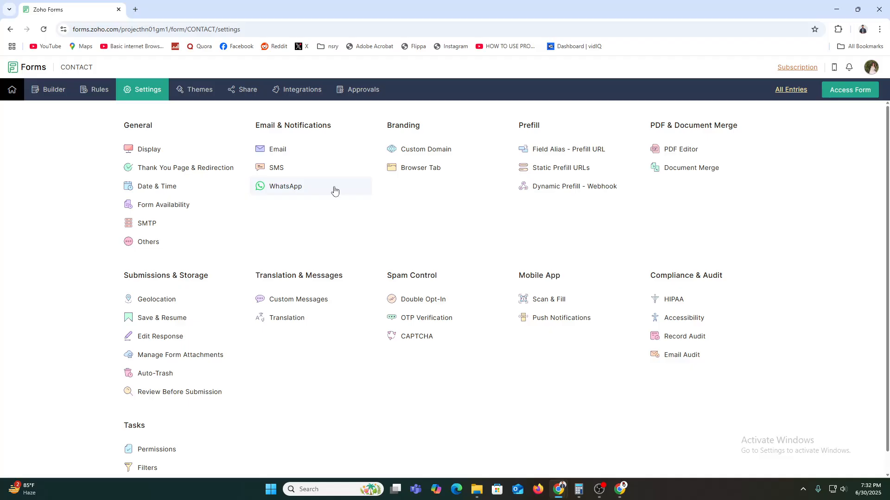
click(51, 90)
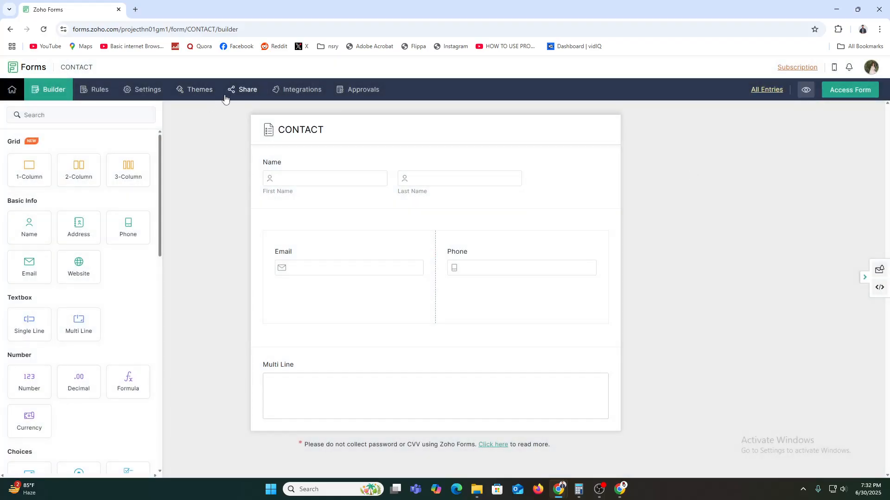
On the Share page, dismiss the Shorten URL upgrade prompt and copy the Form Permalink
click(252, 89)
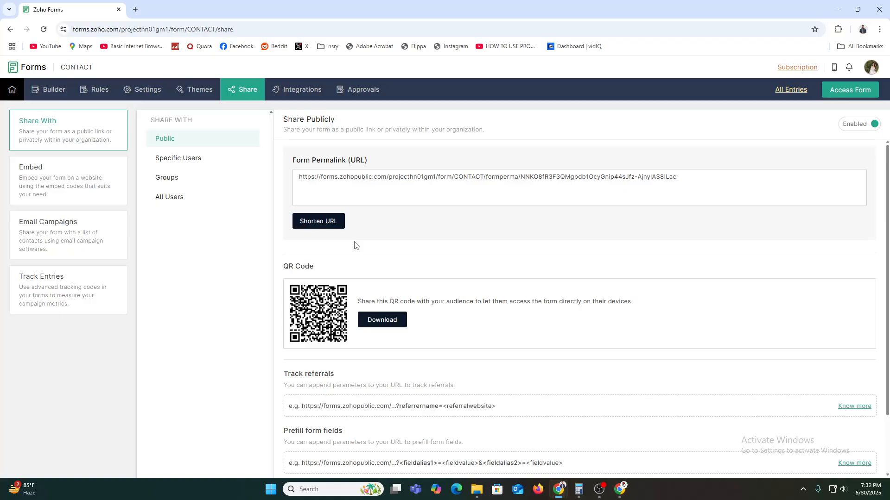
click(327, 222)
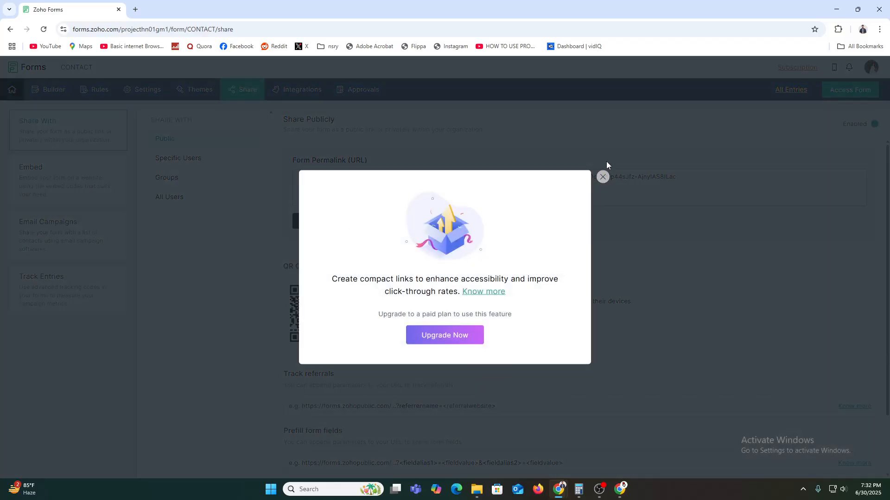
click(602, 177)
click(625, 176)
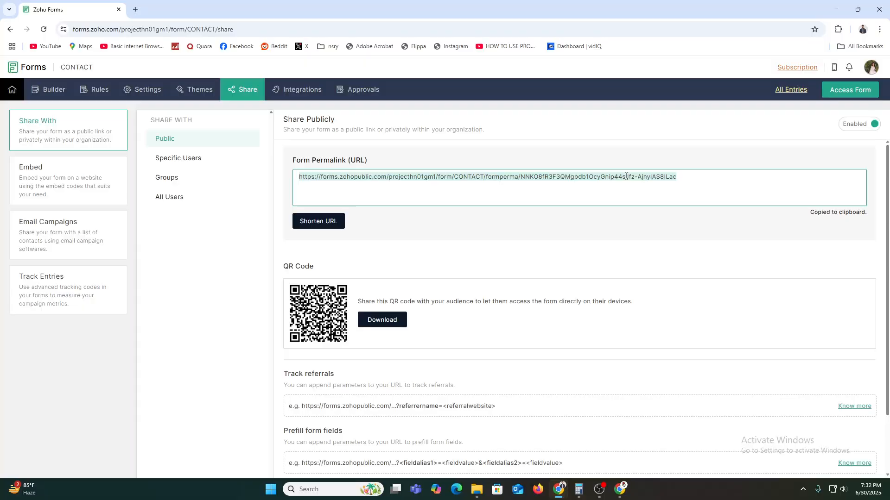
click(880, 29)
Load the copied permalink in a new Incognito window, then minimize it
click(784, 93)
key(ctrl+v)
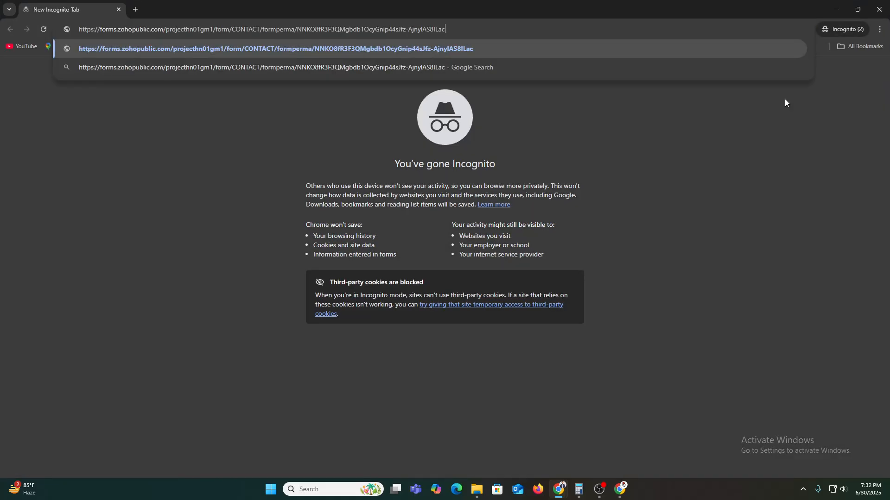
key(Return)
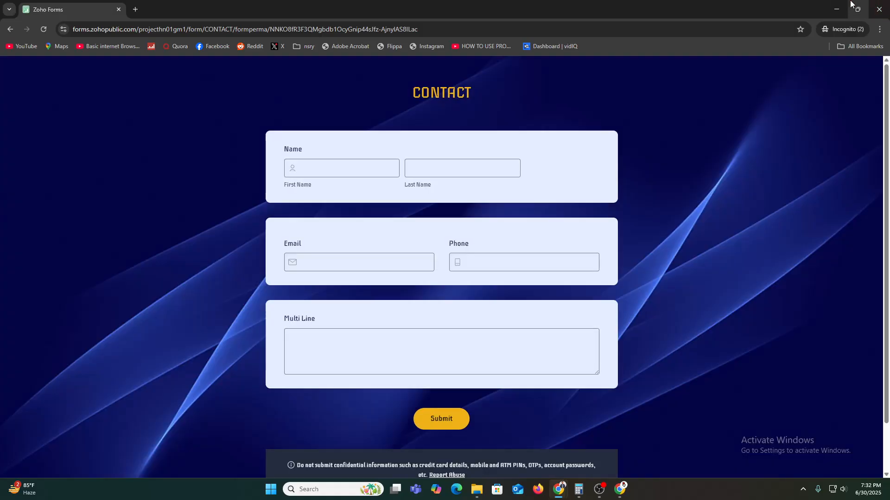
click(836, 9)
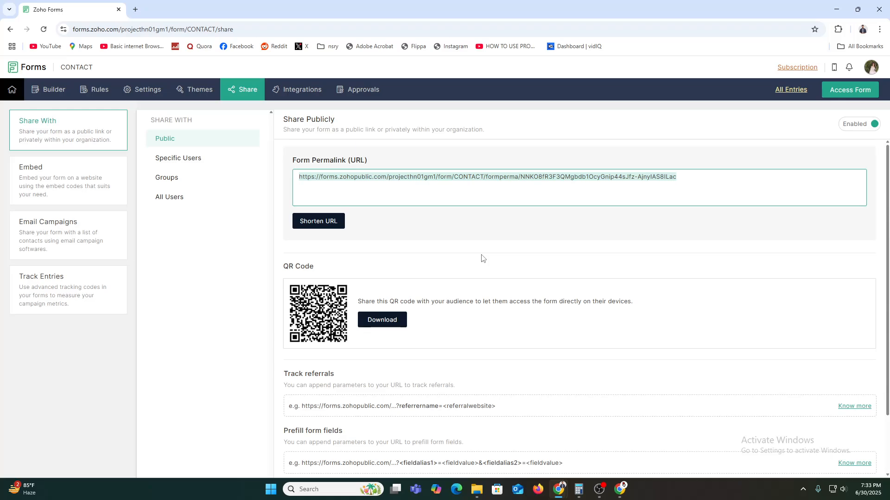
scroll(484, 260, down, 2)
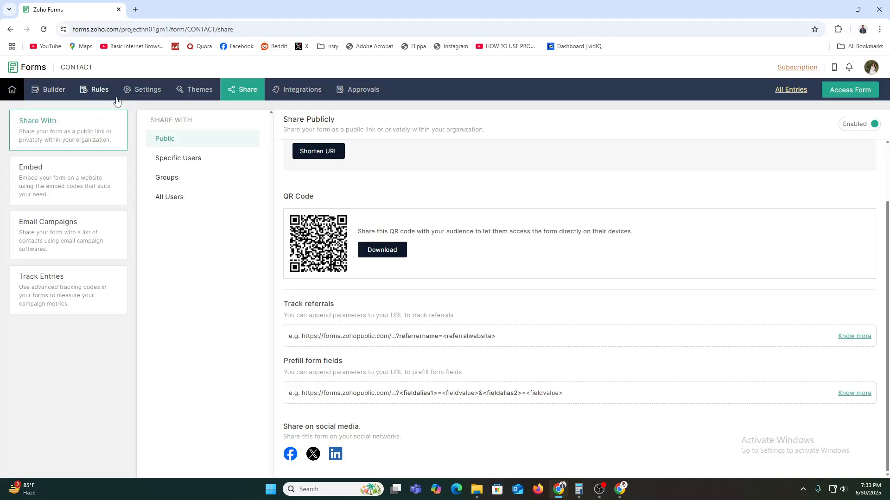
Go to My Forms, then open the empty My Reports section
mouse_move(13, 92)
click(33, 120)
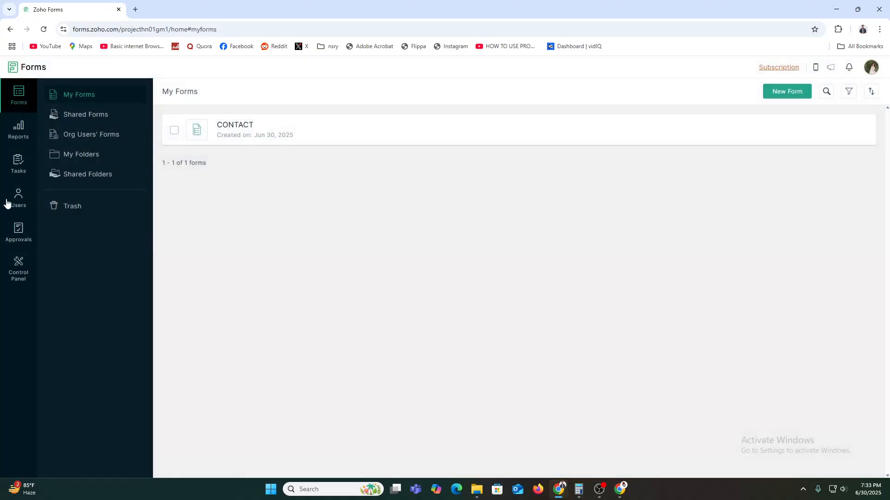
click(16, 127)
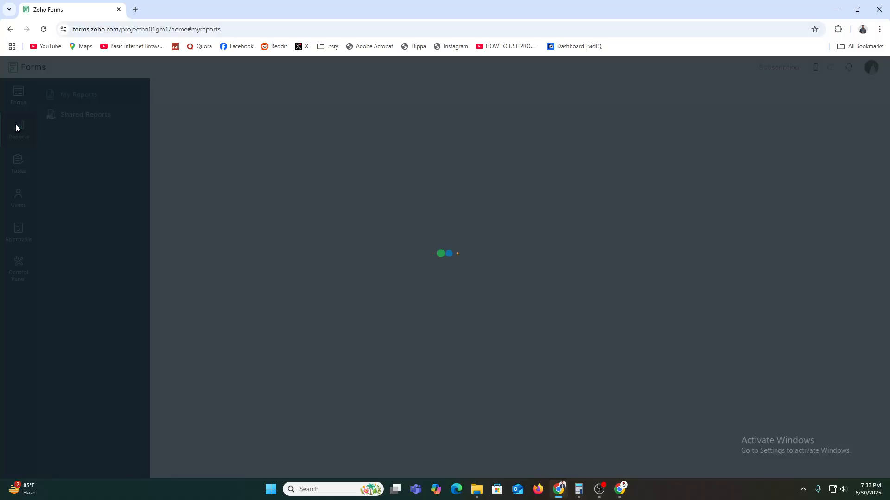